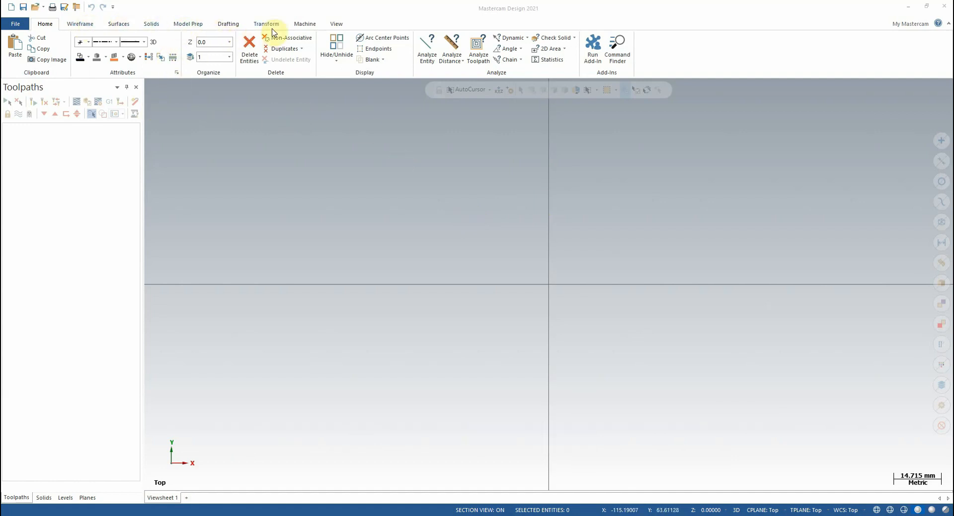
Add the default mill machine definition to create a milling machine group.
left_click(304, 25)
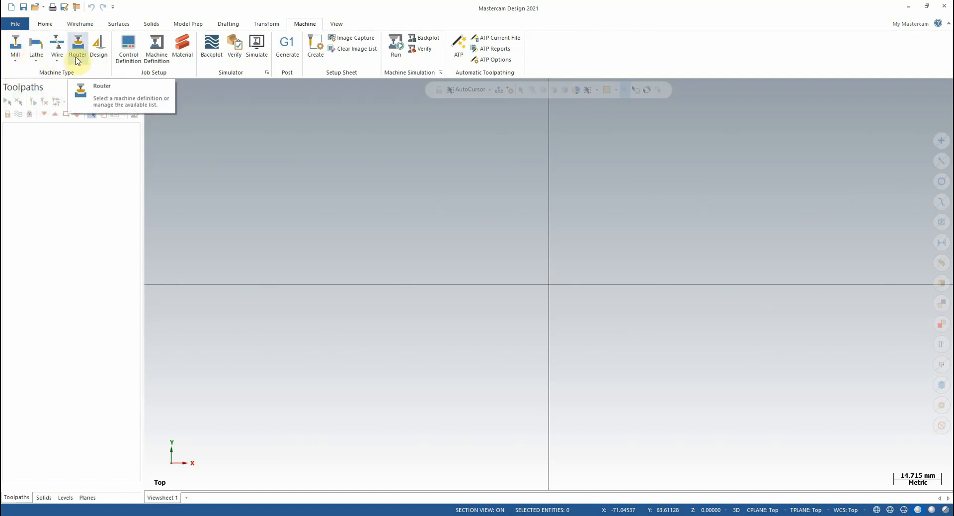
left_click(17, 61)
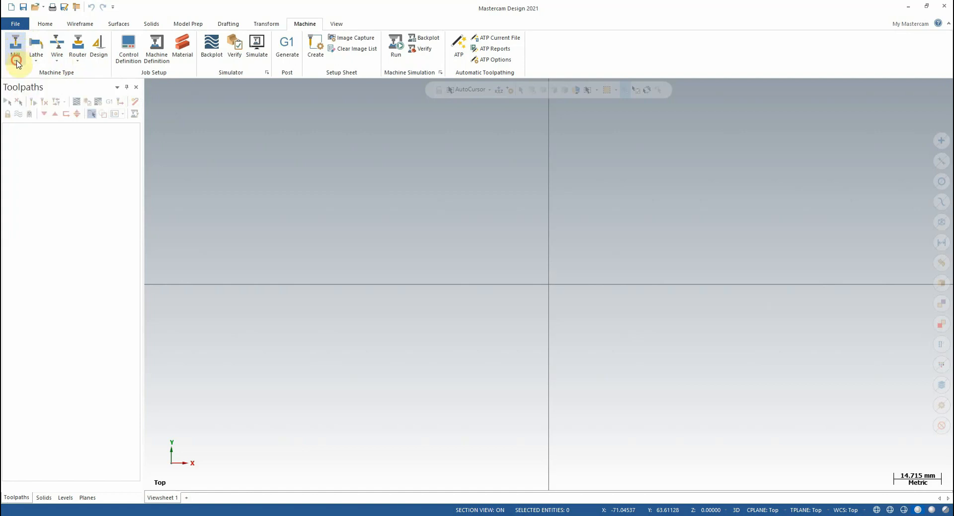
left_click(16, 60)
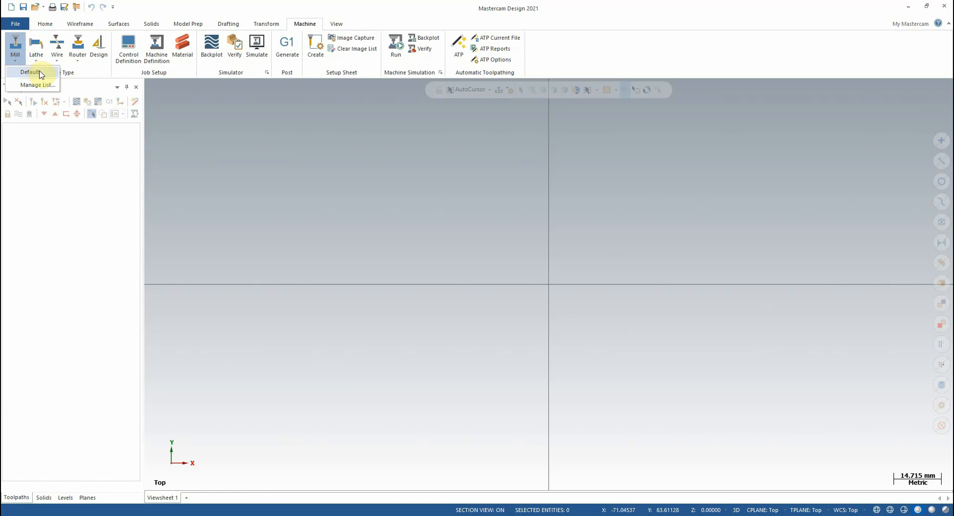
left_click(30, 72)
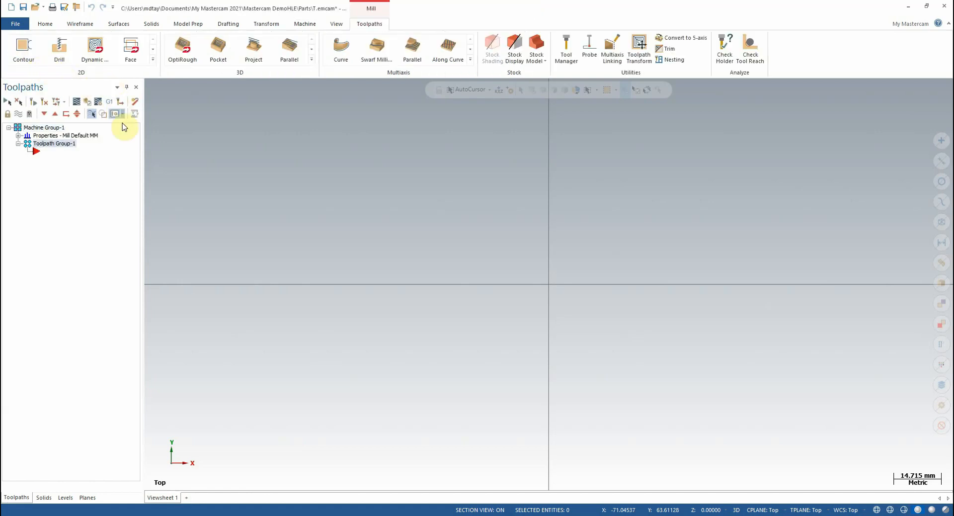
In the machine group's tool settings, enable sequential tool number assignment and the warning for duplicate tool numbers.
left_click(48, 137)
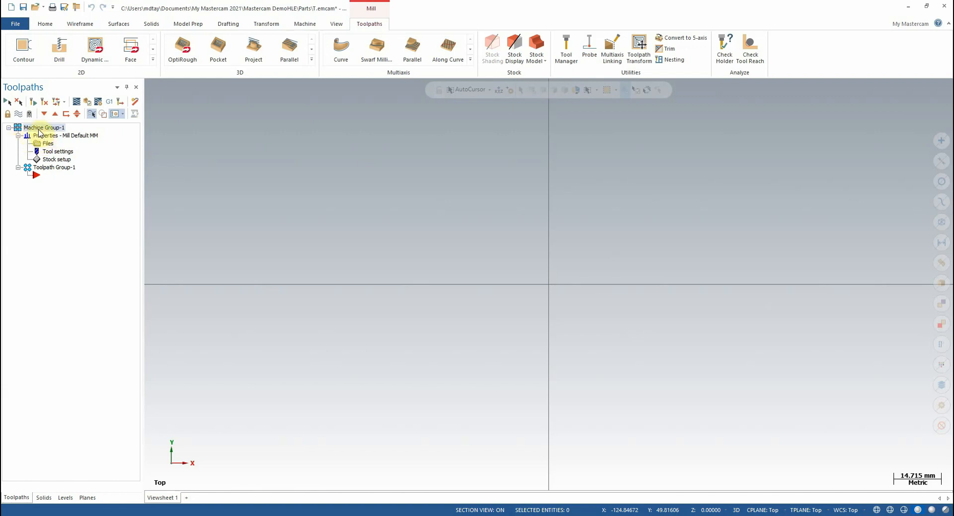
left_click(58, 152)
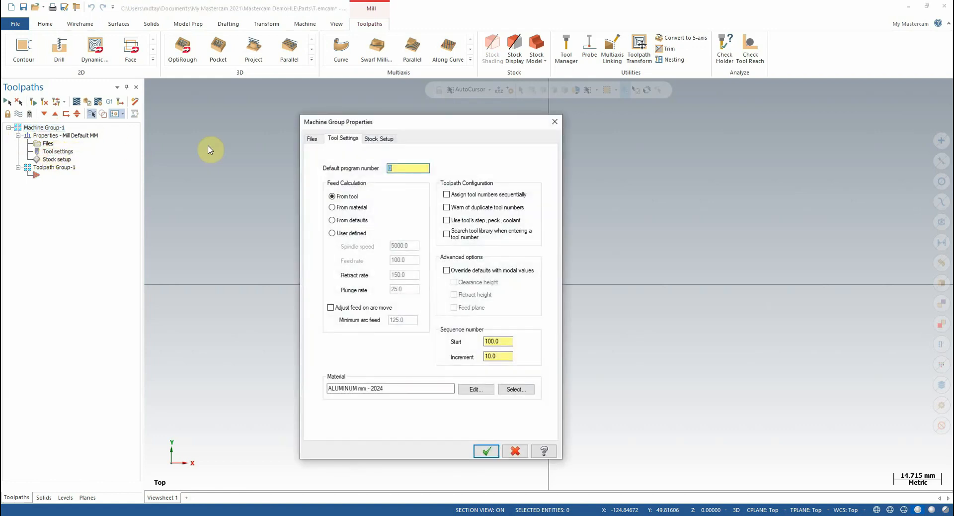
left_click_drag(430, 129, 496, 112)
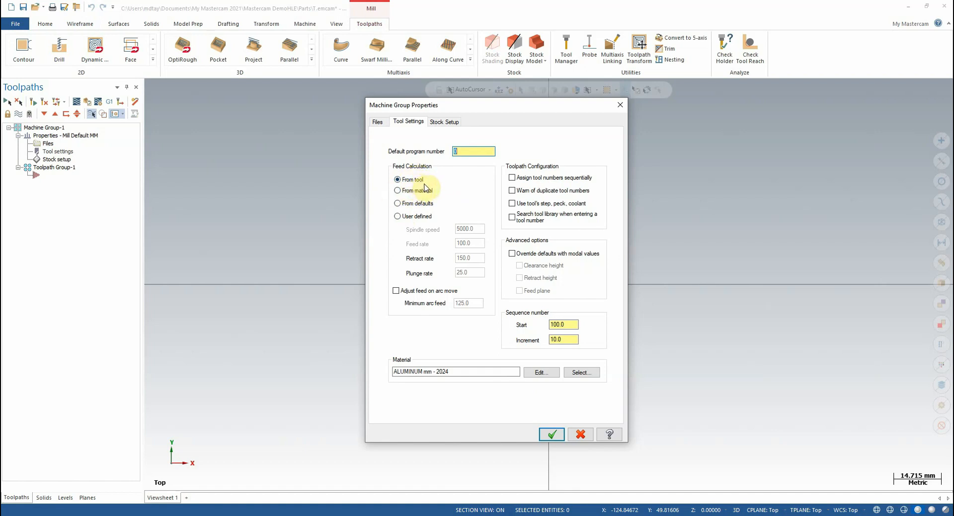
left_click(512, 178)
left_click(512, 191)
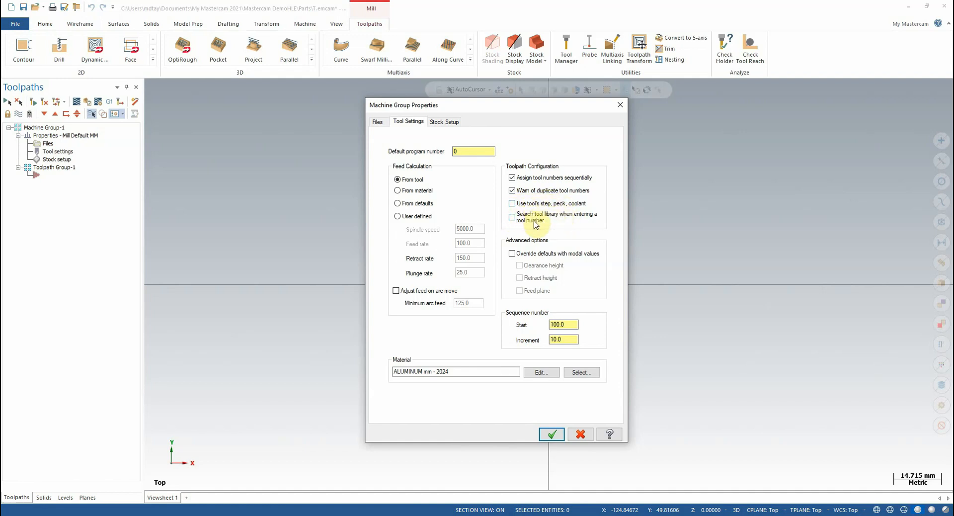
Override the defaults with modal values for clearance height, retract height and feed plane.
left_click(523, 254)
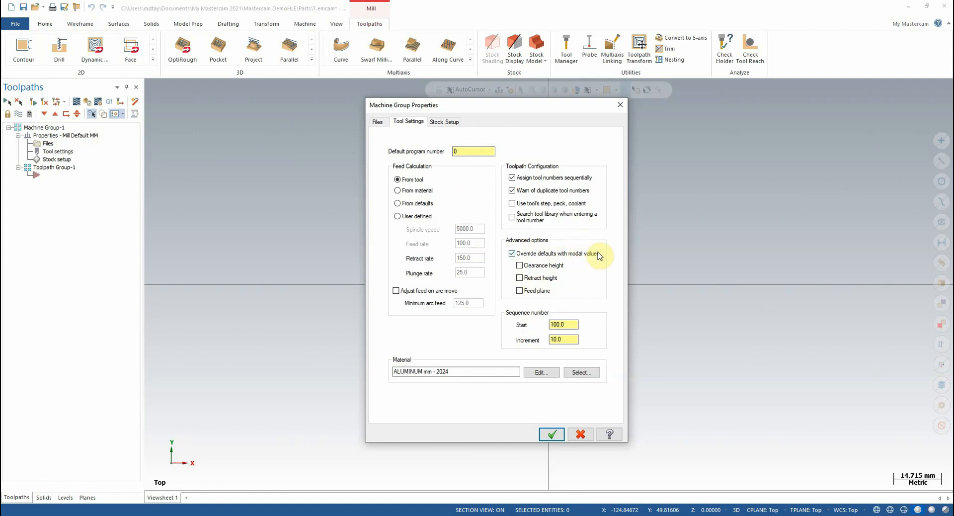
left_click(520, 266)
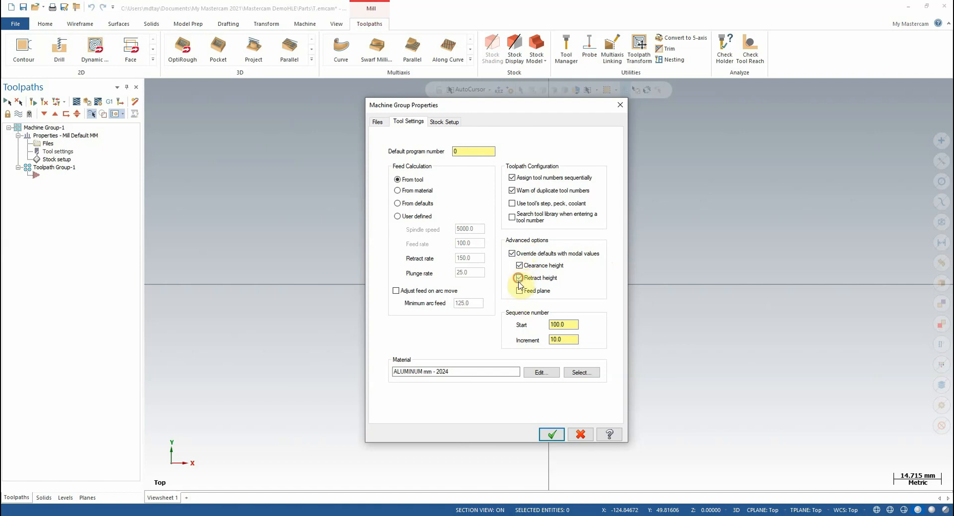
left_click(519, 290)
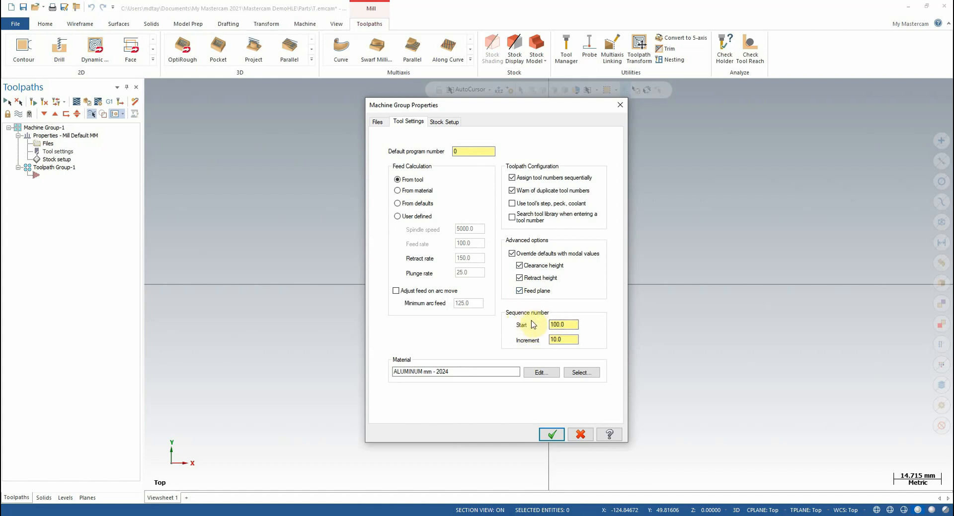
left_click_drag(576, 324, 525, 321)
left_click(568, 324)
left_click(576, 339)
left_click(572, 339)
double_click(570, 324)
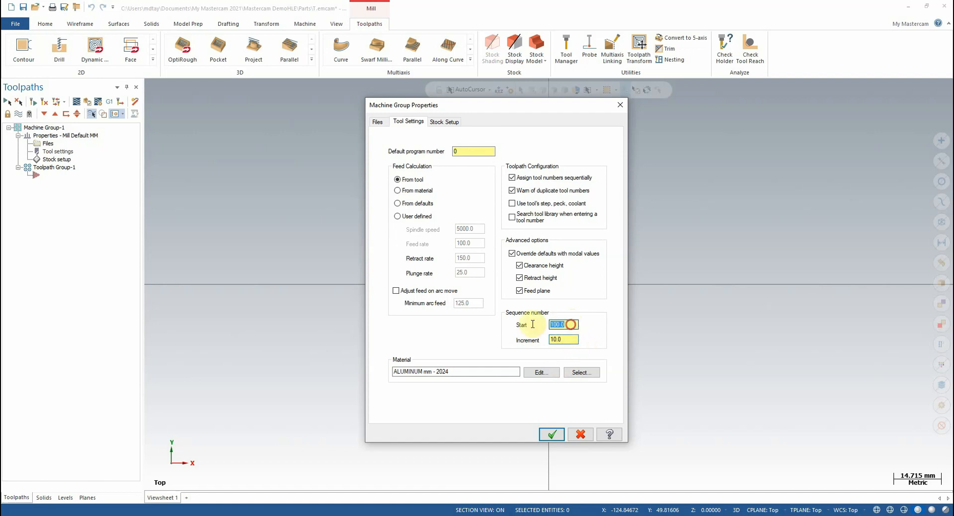
double_click(566, 340)
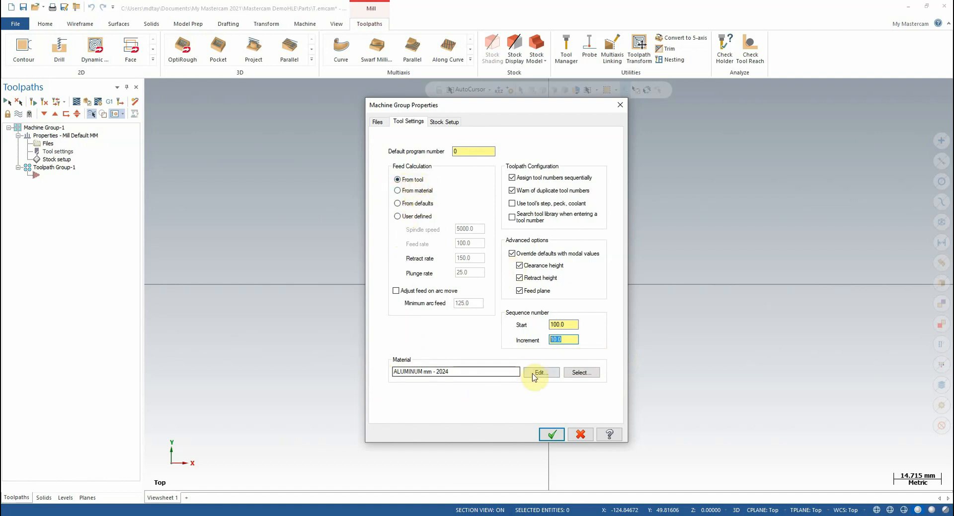
Open the material selection and list the millimetre materials from the Mill - library source.
left_click(576, 374)
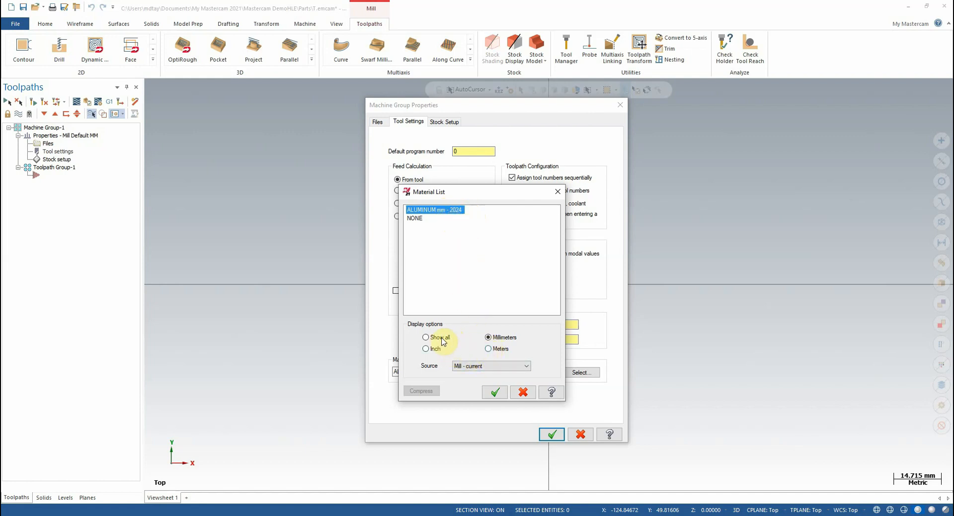
left_click(426, 348)
left_click(498, 338)
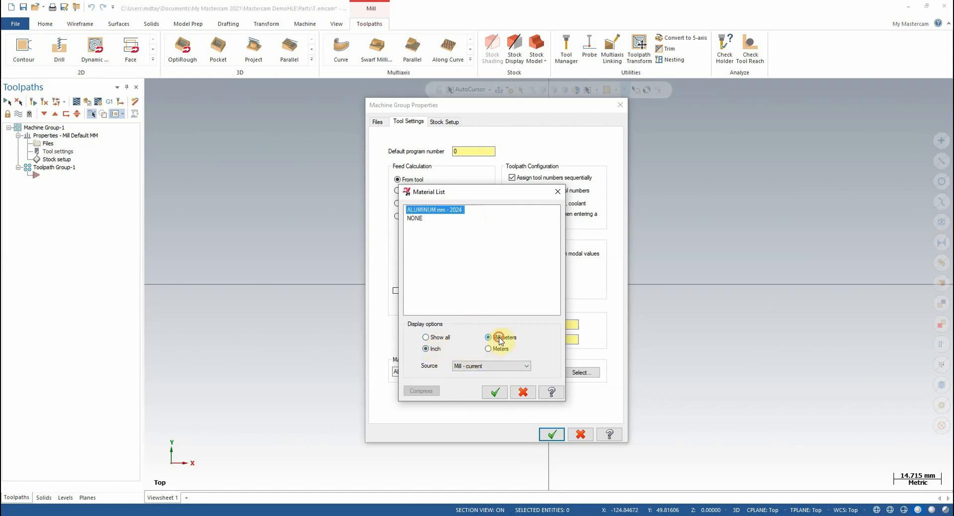
left_click(463, 366)
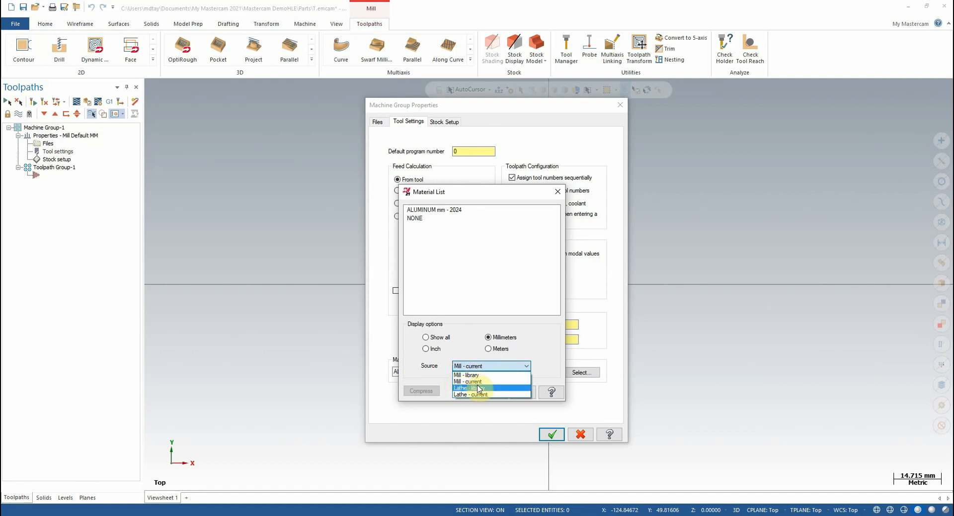
left_click(486, 376)
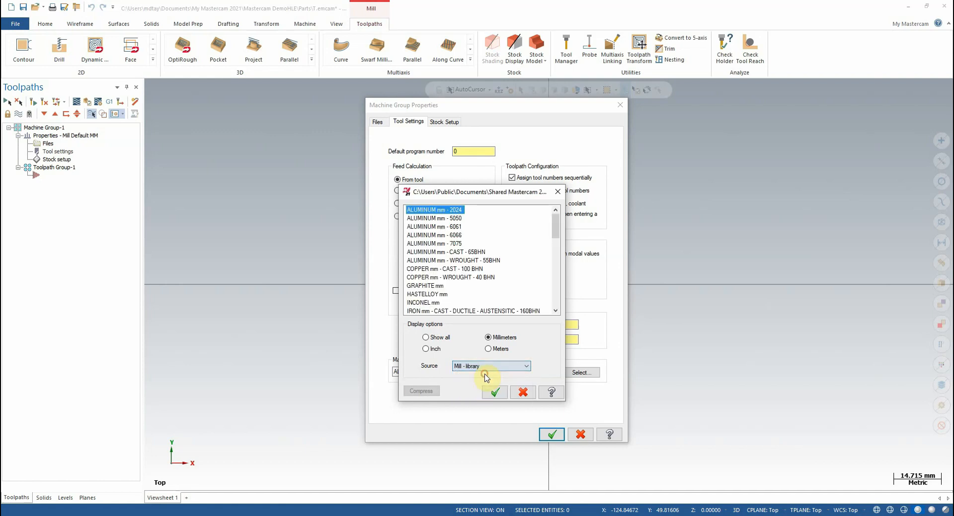
Browse the library materials, choose ALUMINUM mm - 2024 as the material, and accept the machine group's tool settings.
scroll(462, 248, "down", 5)
scroll(462, 249, "up", 5)
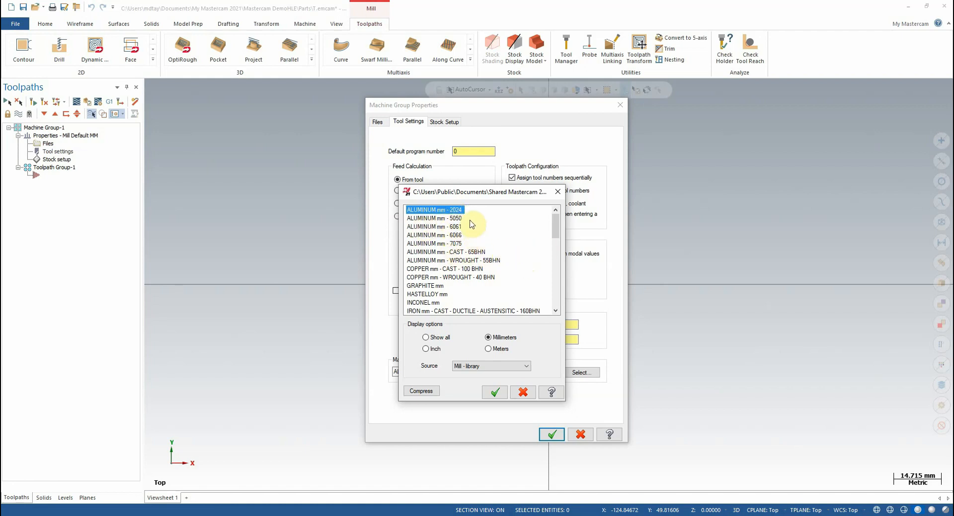
scroll(472, 224, "down", 1)
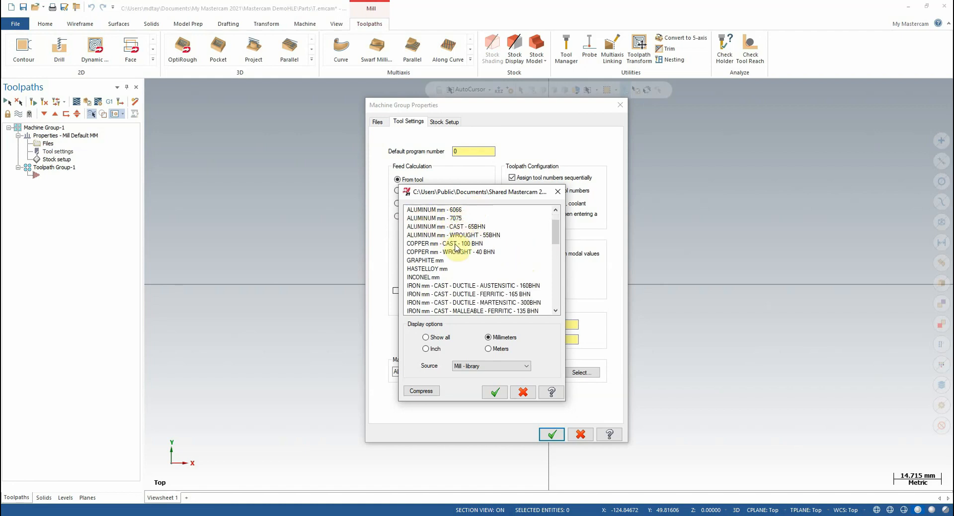
scroll(466, 245, "down", 6)
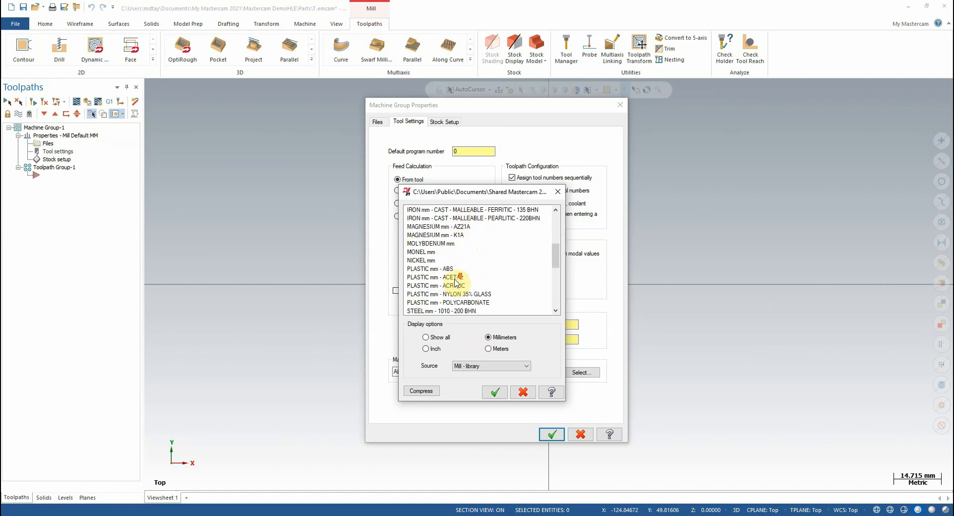
scroll(453, 263, "down", 6)
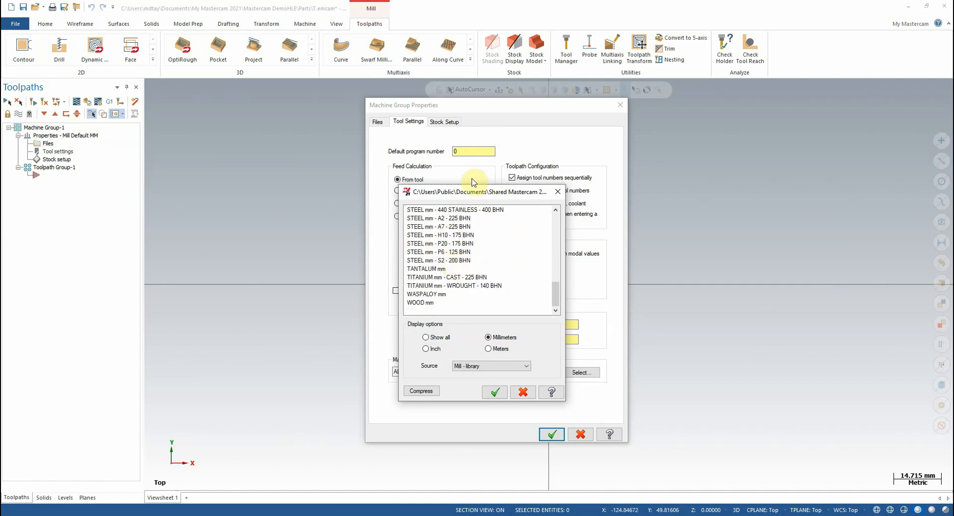
scroll(485, 248, "up", 7)
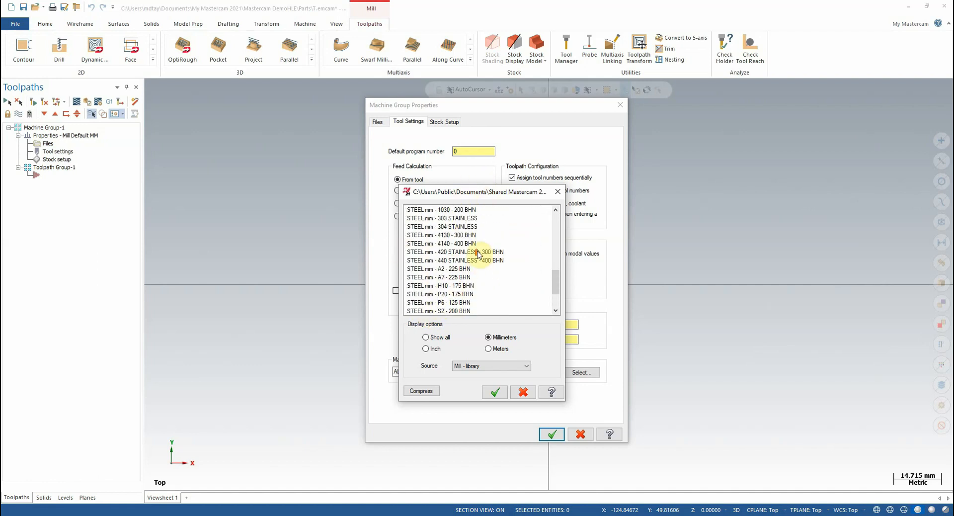
scroll(485, 248, "up", 5)
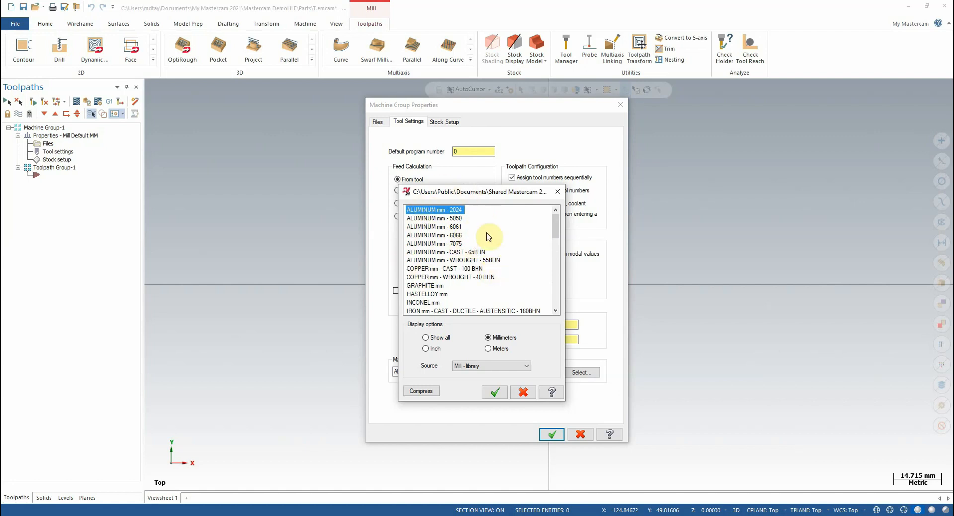
left_click_drag(472, 192, 477, 186)
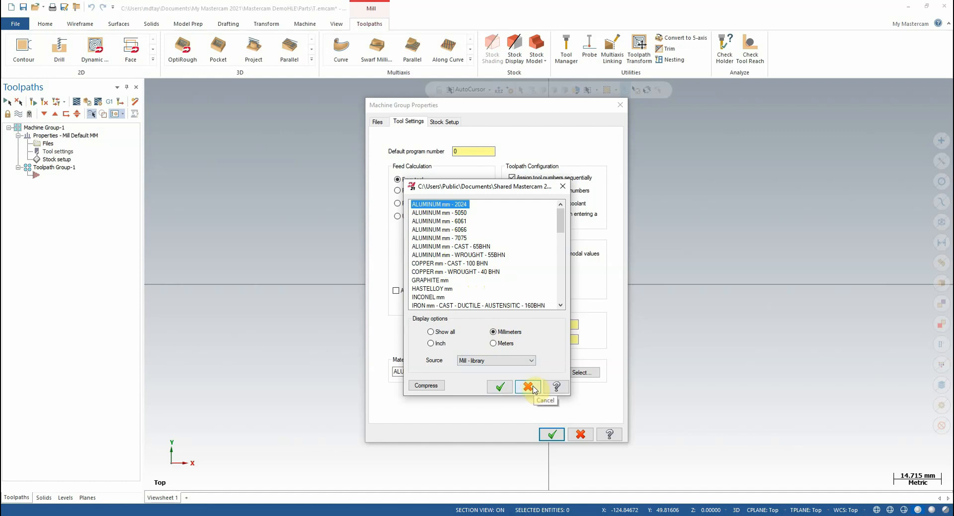
left_click(501, 386)
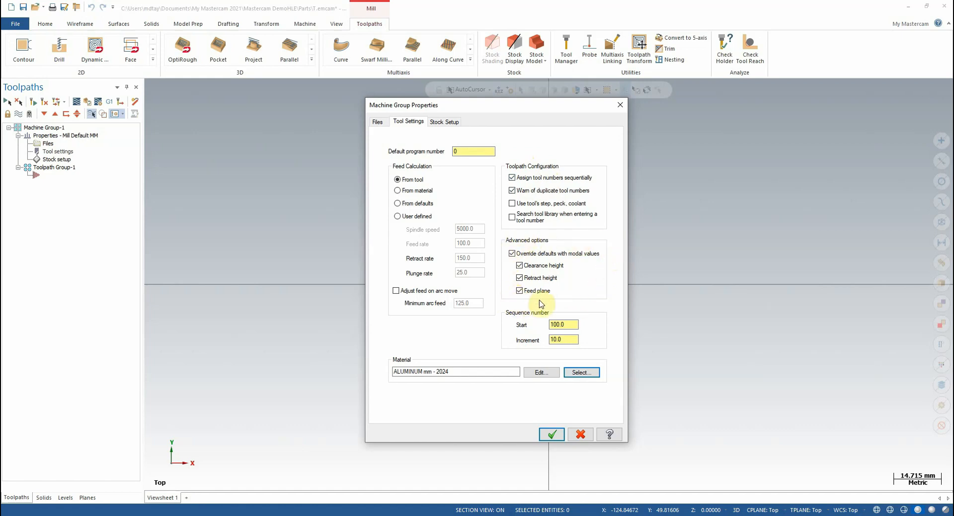
left_click(551, 433)
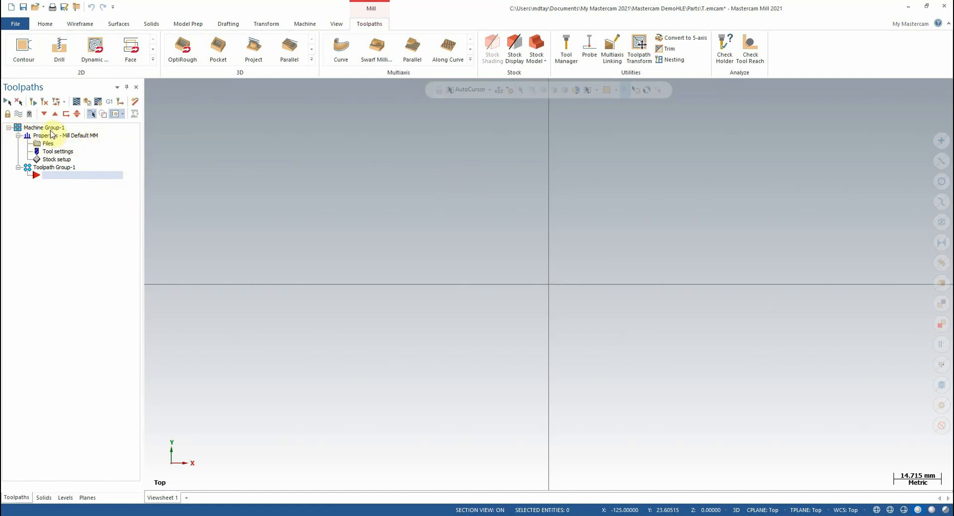
Open the stock setup of the machine group.
left_click(56, 159)
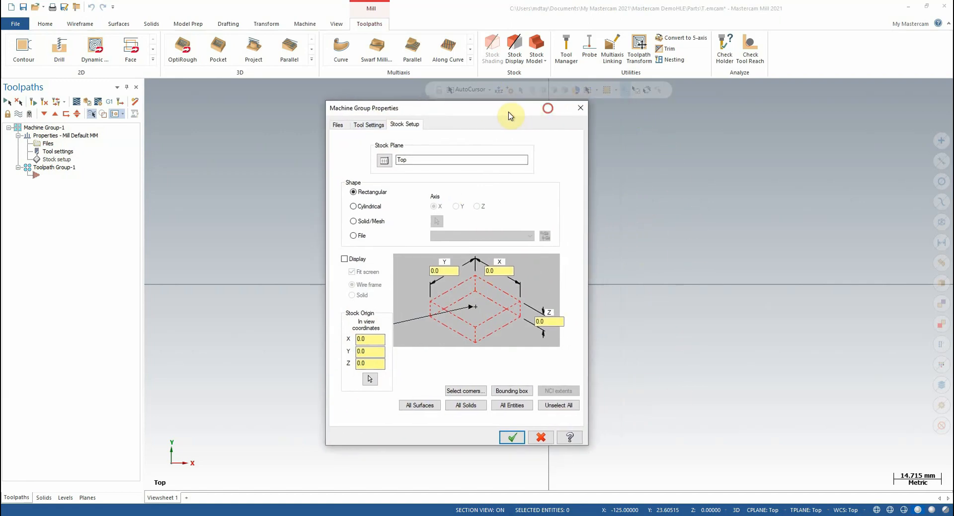
left_click_drag(549, 111, 419, 129)
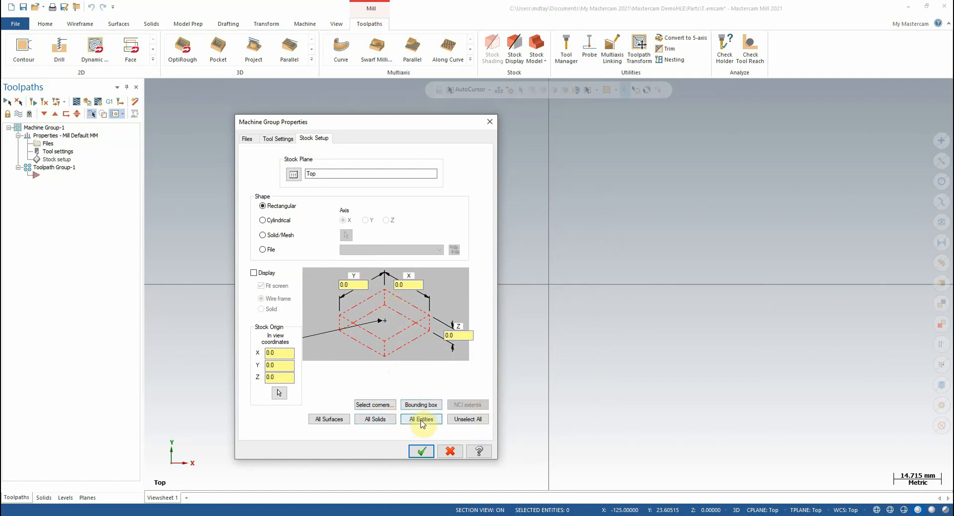
Try the cylindrical stock shape along the Y, Z and X axes and switch back to the rectangular shape.
left_click(264, 220)
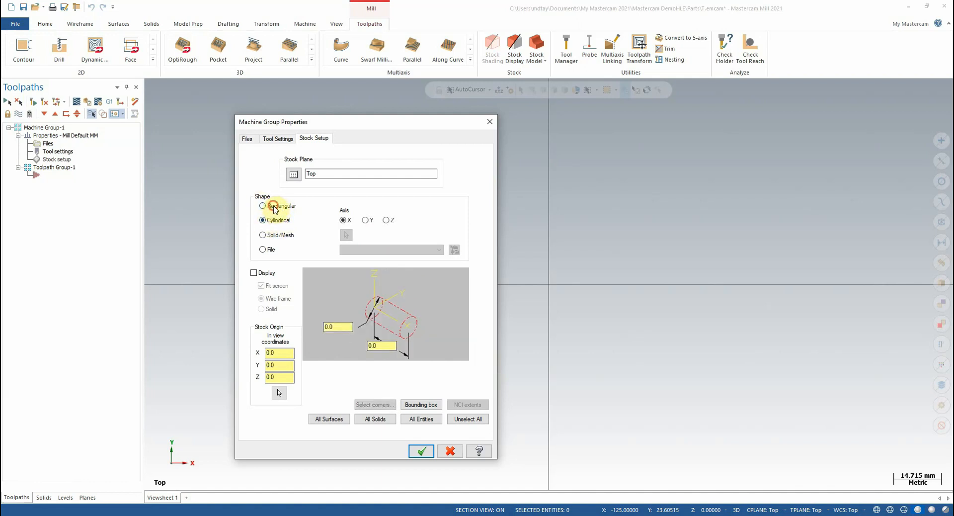
left_click(273, 207)
left_click(280, 221)
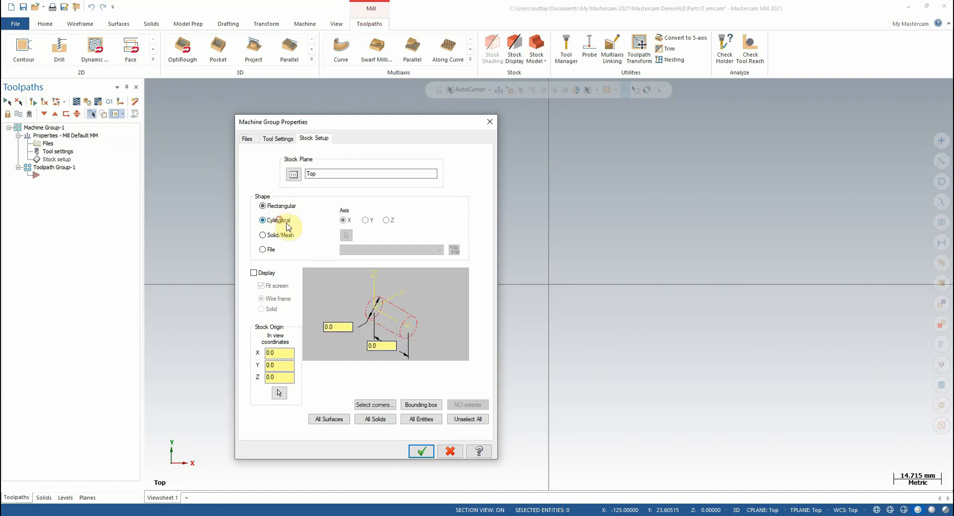
left_click(366, 222)
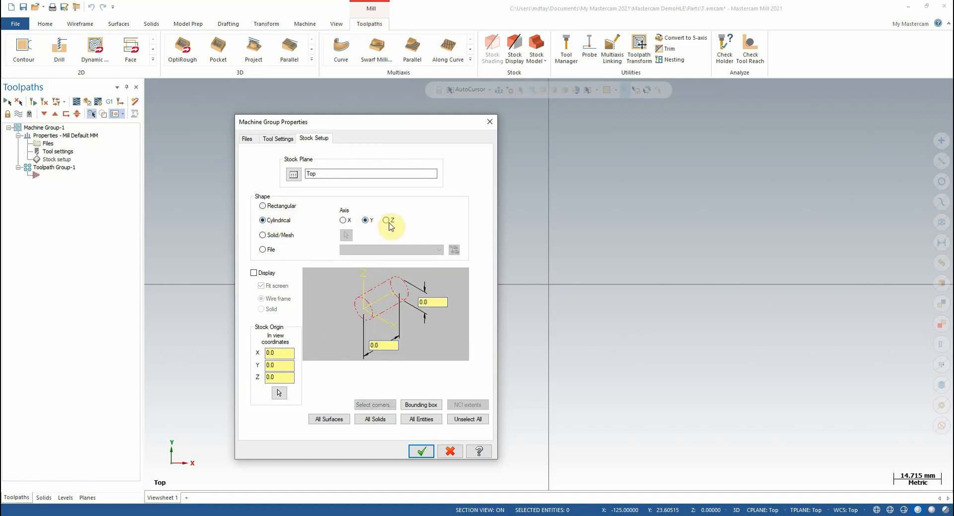
left_click(387, 221)
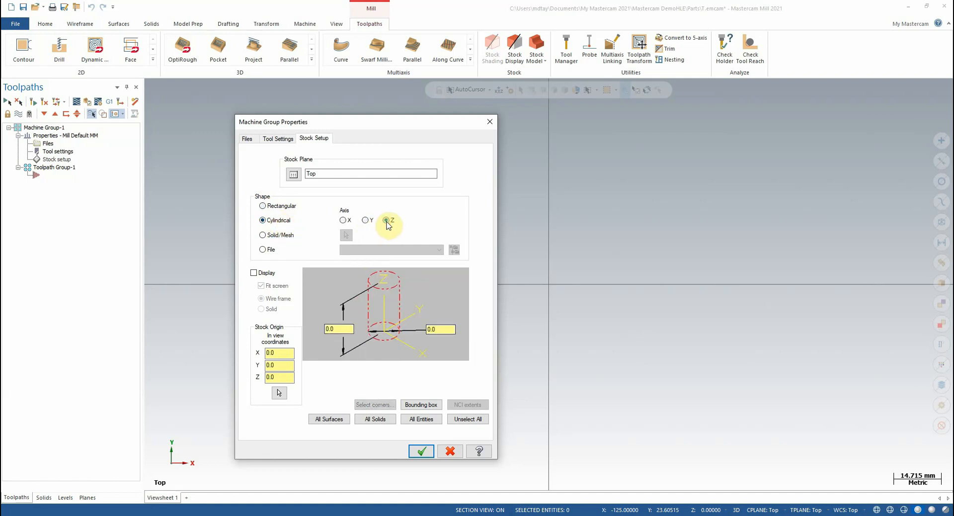
left_click(343, 221)
left_click(281, 206)
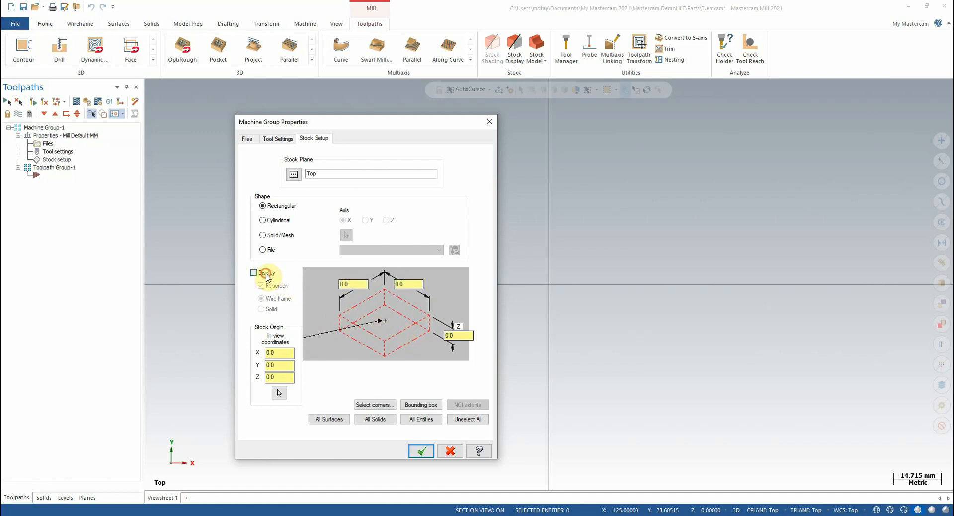
Enable the stock display and set the rectangular stock's X, Y and Z dimensions to 4.0 each.
left_click(267, 275)
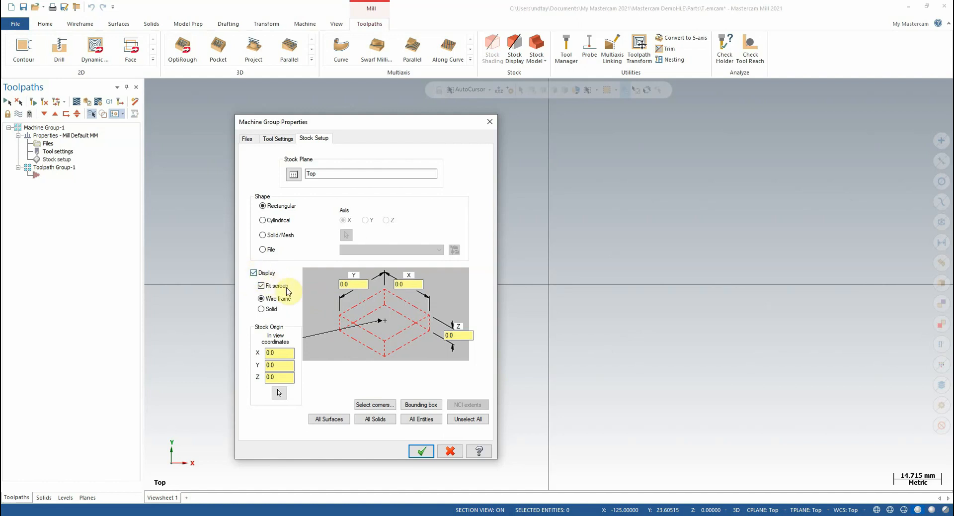
double_click(356, 282)
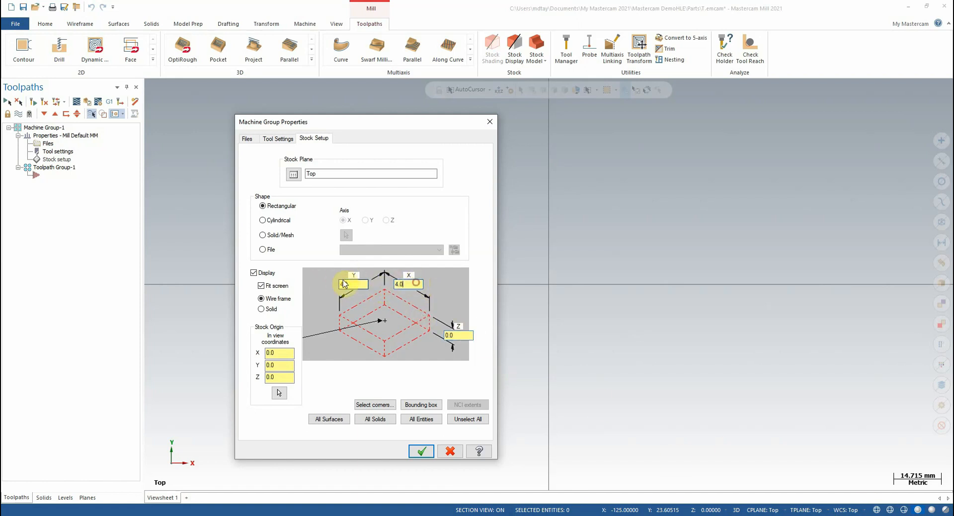
left_click(462, 334)
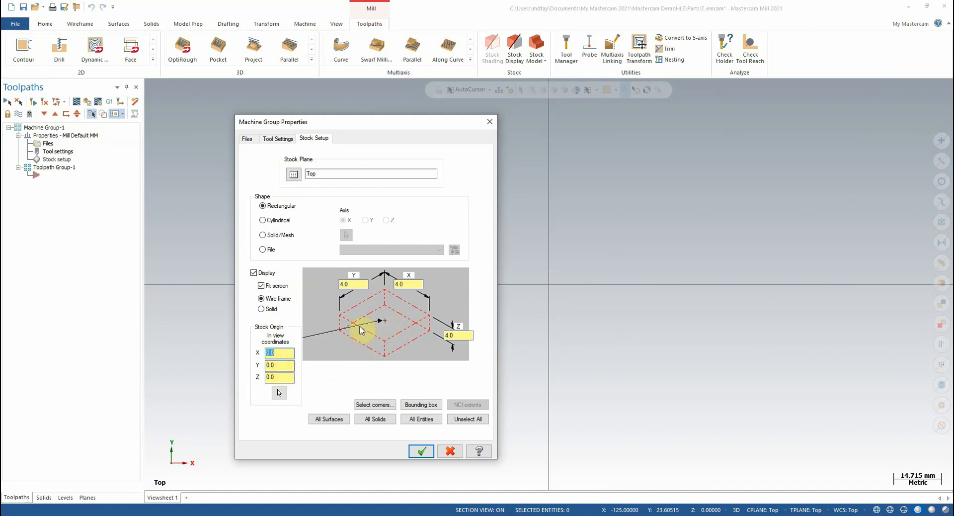
Try the stock origin at several corners of the rectangular stock and return it to the centre of the top face.
left_click(341, 317)
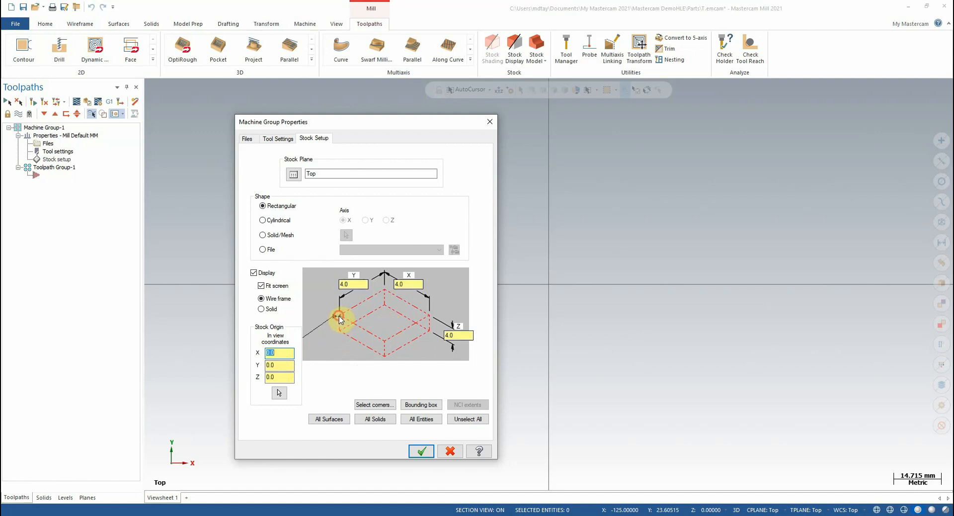
left_click(384, 357)
left_click(385, 341)
left_click(363, 326)
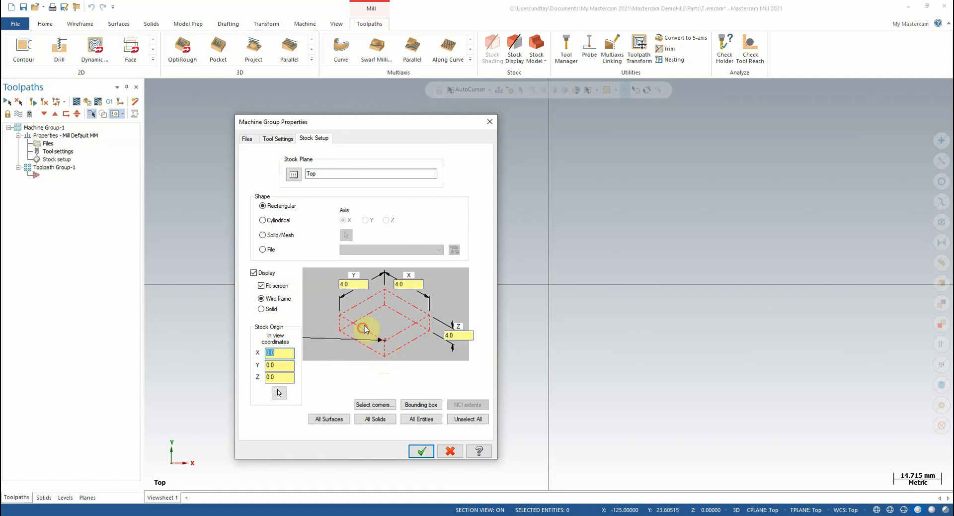
left_click(384, 320)
left_click(383, 293)
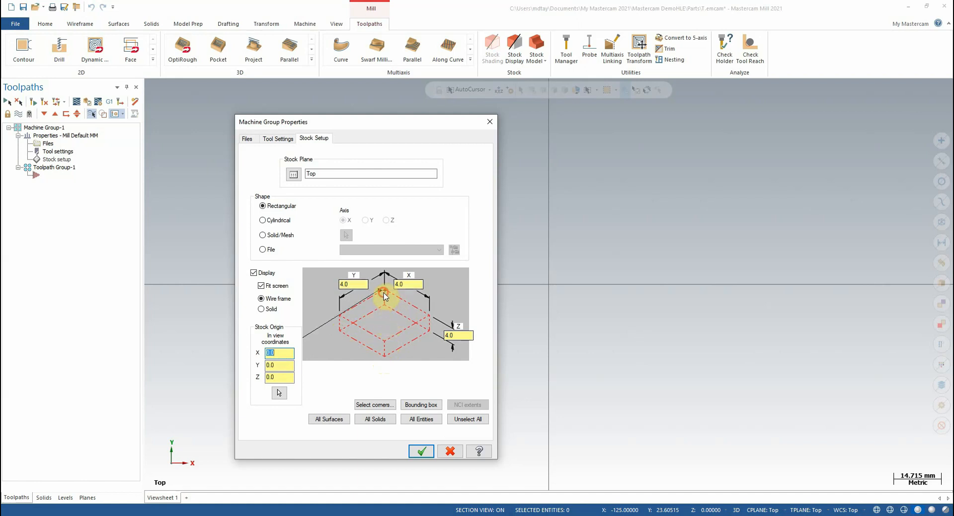
left_click(383, 306)
left_click(427, 316)
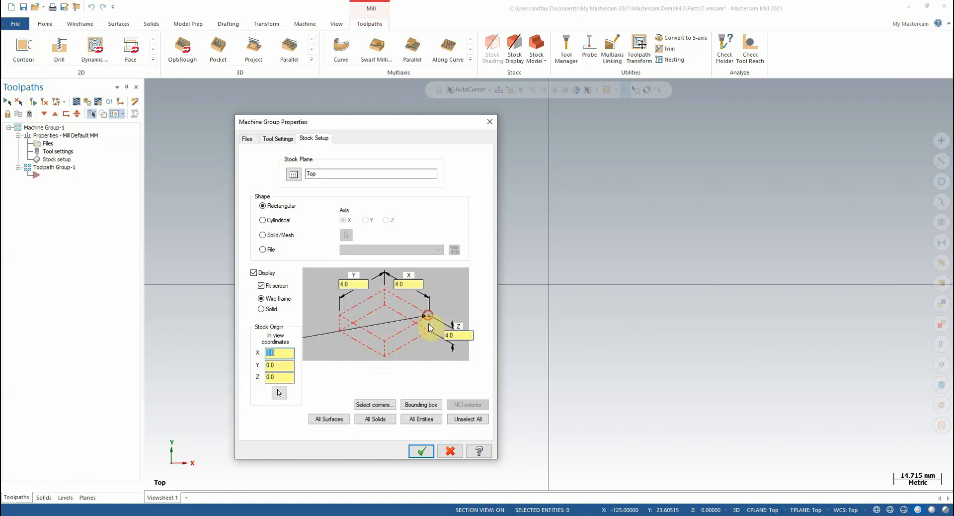
left_click(429, 329)
left_click(386, 322)
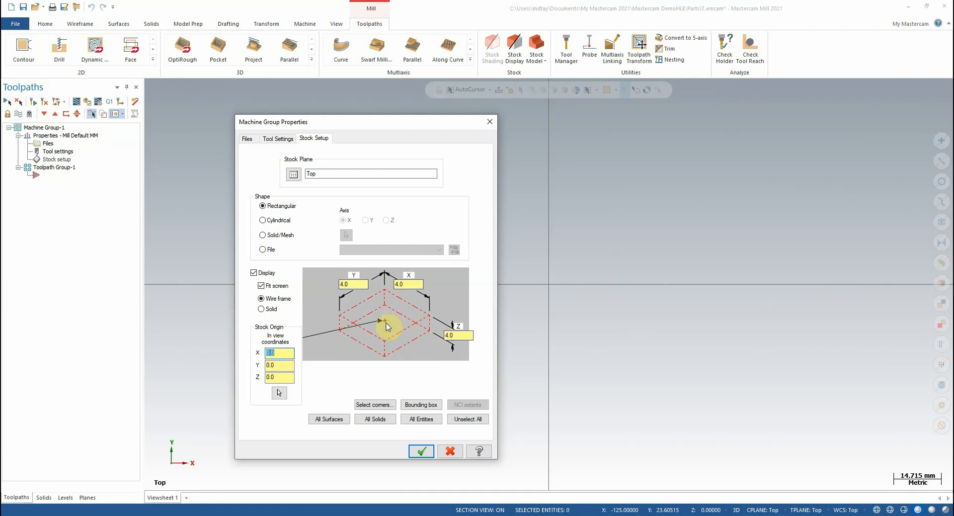
left_click(341, 317)
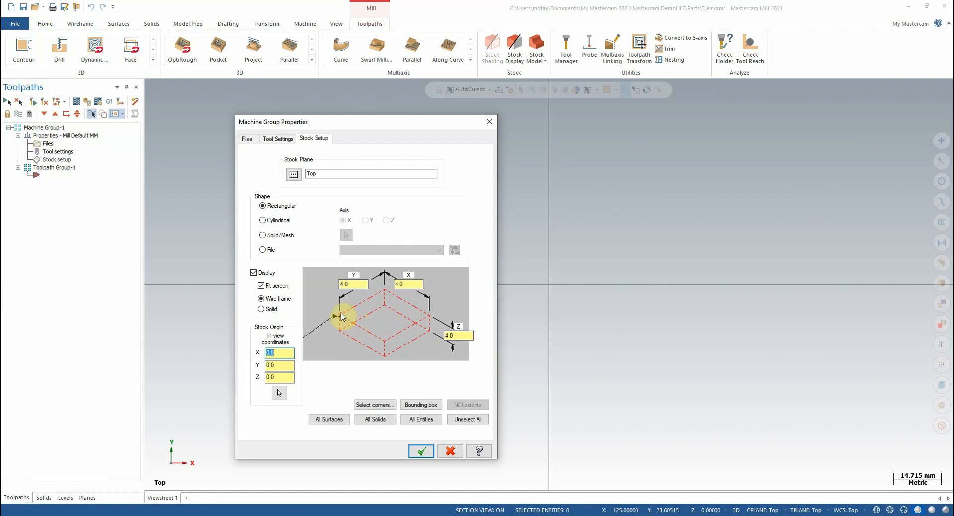
left_click(385, 322)
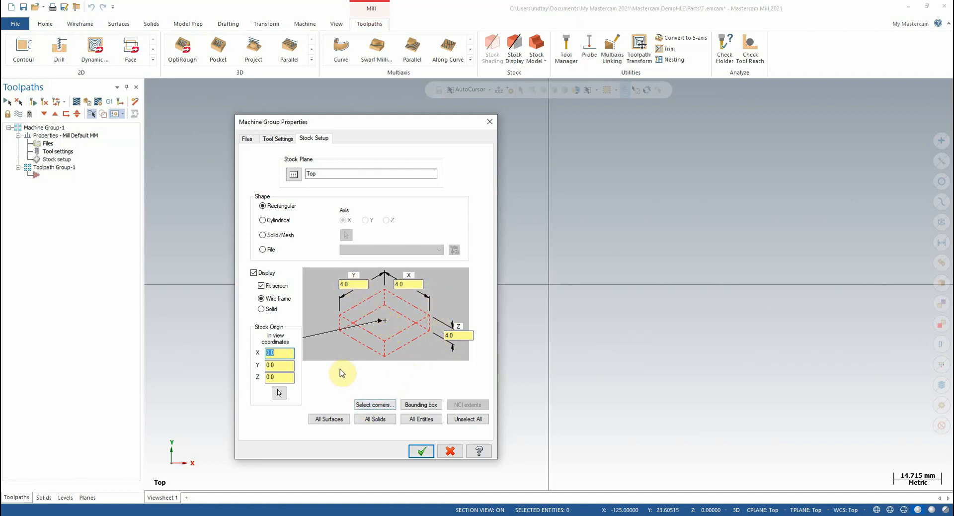
Accept the stock setup and examine the stock outline around the origin.
left_click(423, 451)
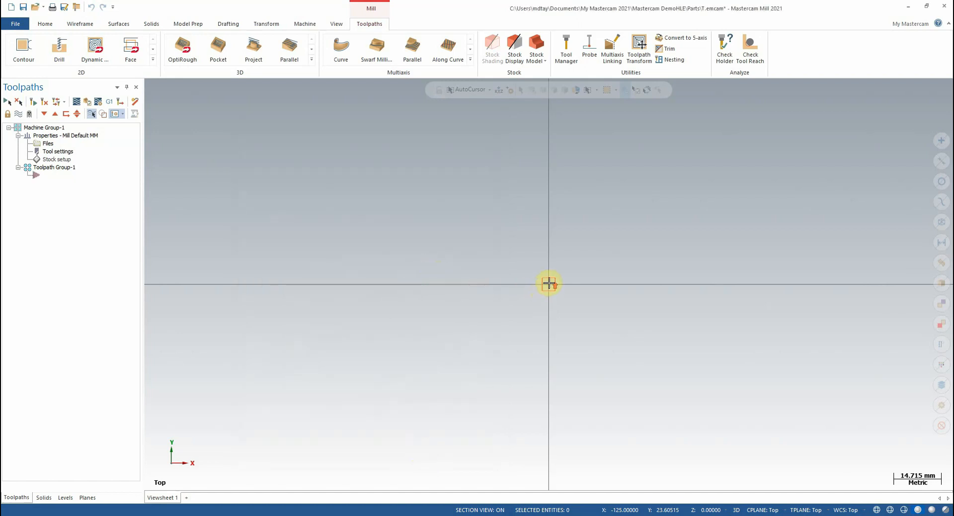
scroll(458, 269, "up", 2)
scroll(571, 286, "up", 2)
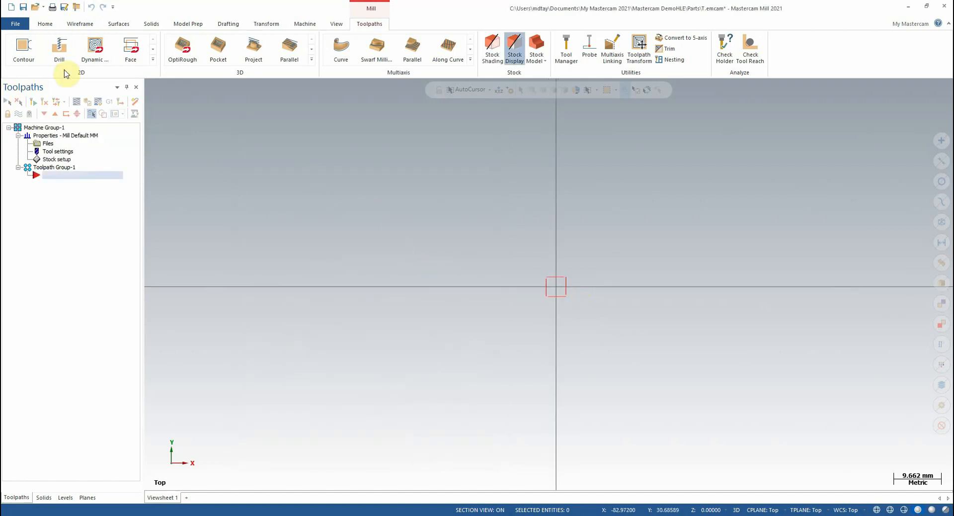
Create a solid primitive block around the origin, about 22.9 mm long, 21.2 mm wide and 18.2 mm high.
left_click(79, 23)
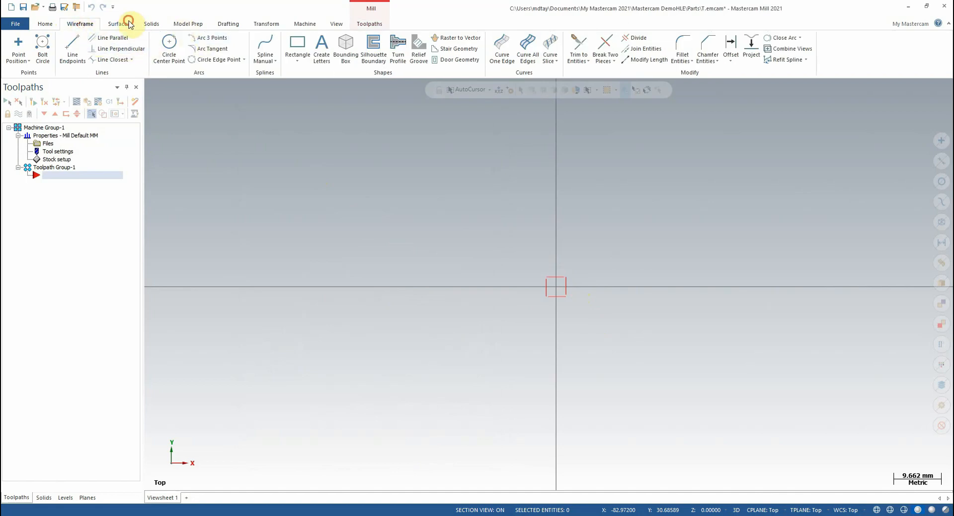
left_click(149, 25)
left_click(38, 45)
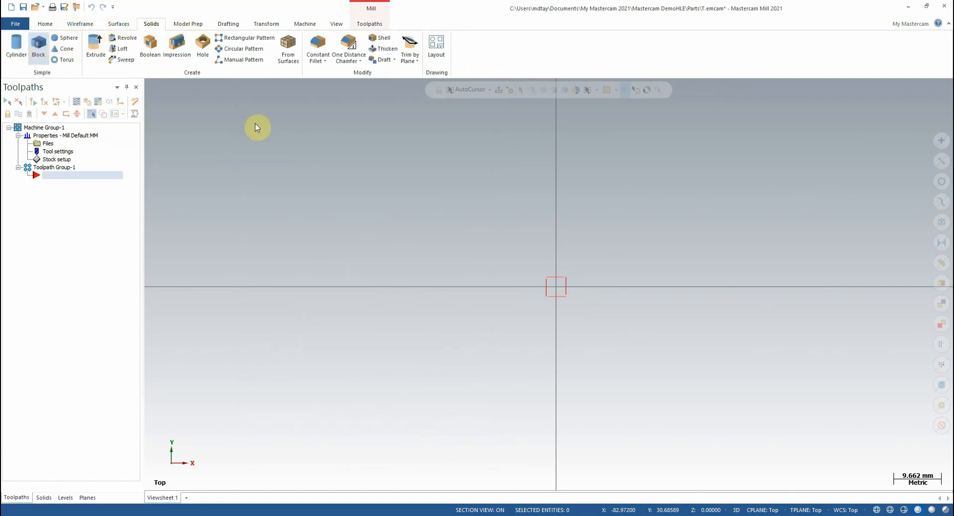
left_click(499, 234)
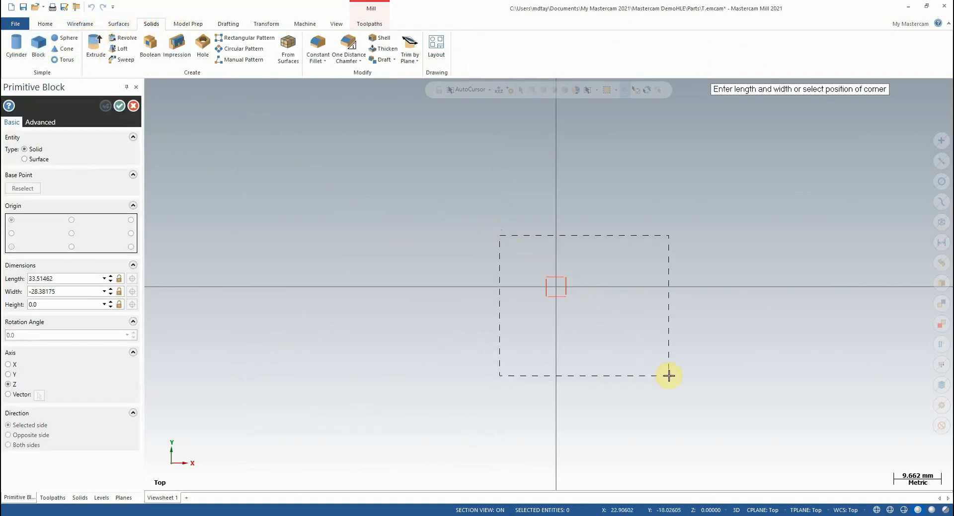
left_click(612, 339)
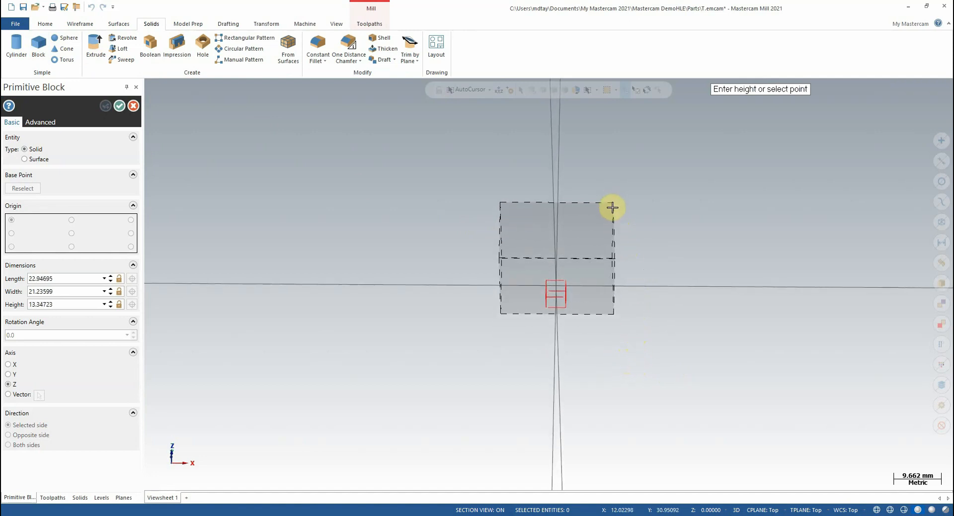
left_click(613, 184)
mouse_move(670, 263)
middle_mouse_down()
mouse_move(507, 241)
mouse_move(552, 222)
mouse_move(558, 251)
mouse_move(661, 248)
middle_mouse_up()
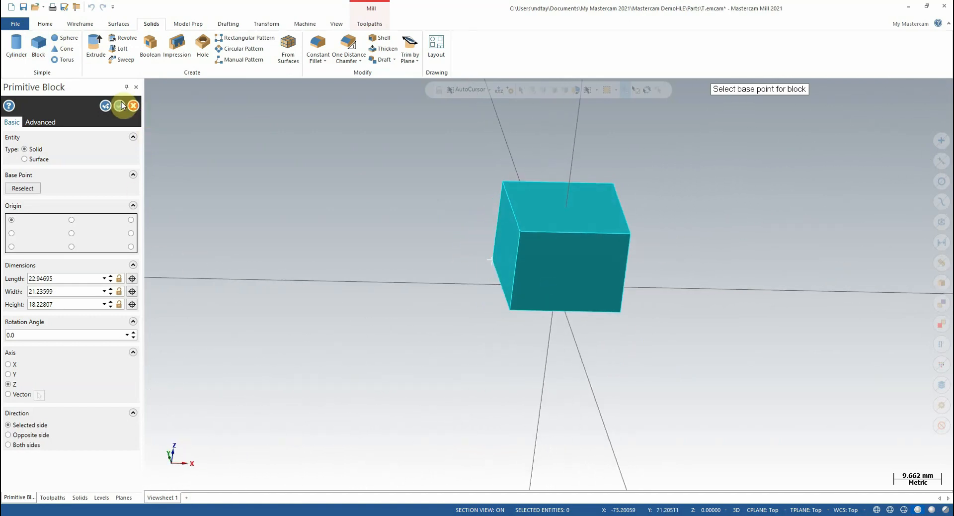
left_click(120, 105)
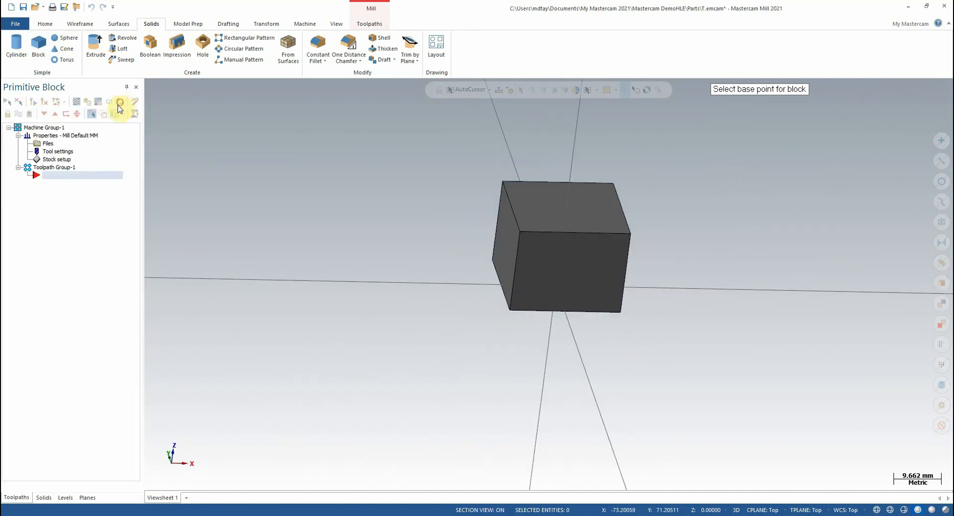
Reopen the stock setup and fit the rectangular stock to all entities, keeping the block in view.
left_click(58, 159)
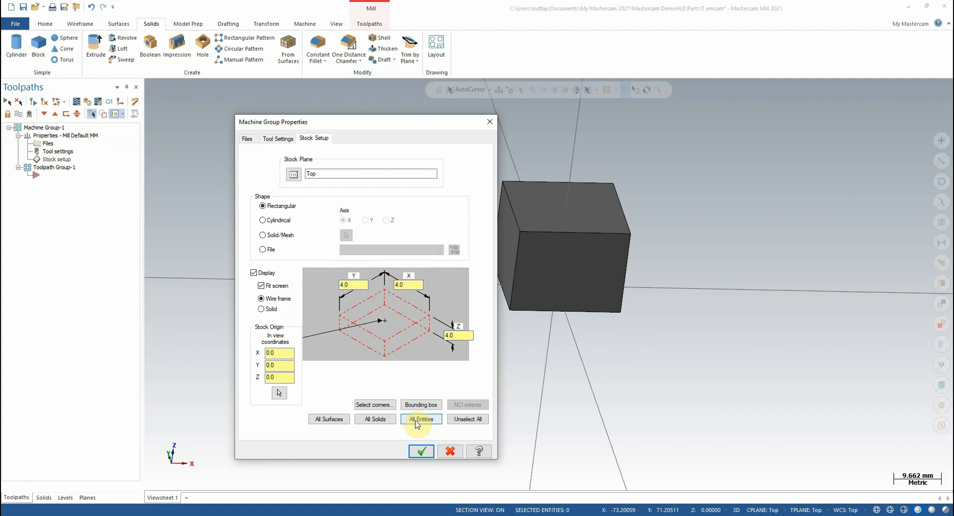
left_click(417, 420)
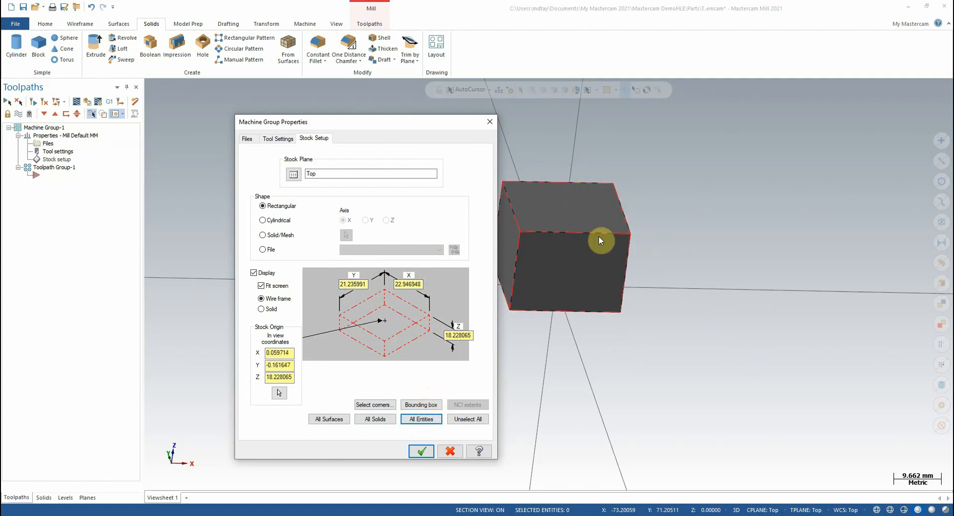
left_click_drag(428, 123, 367, 101)
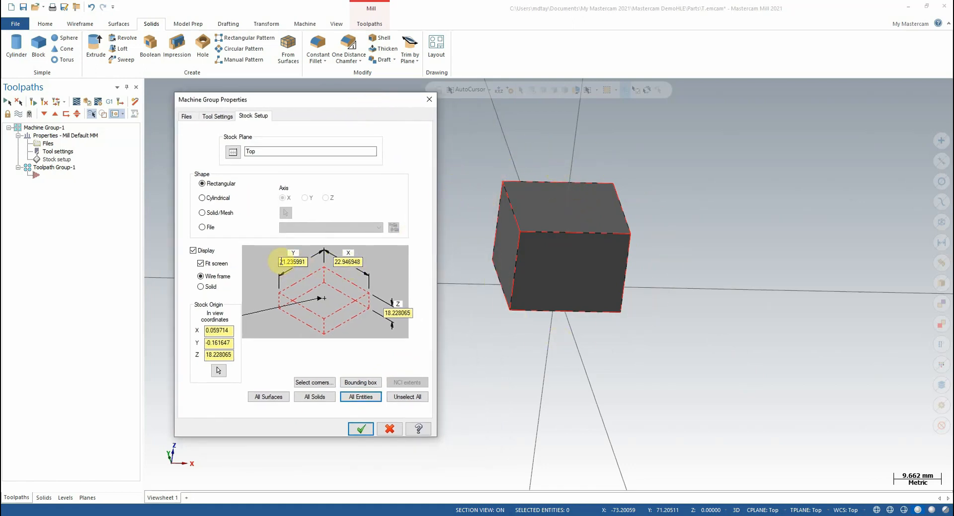
Set the stock dimensions to Y 22.0, X 25.0 and Z 20.0 and accept the stock setup.
left_click_drag(280, 261, 315, 263)
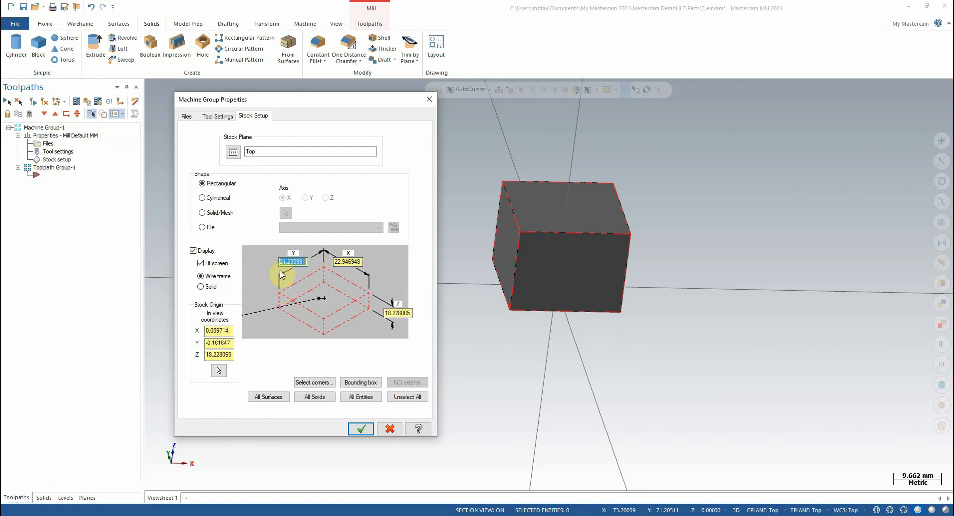
mouse_move(304, 263)
left_mouse_down()
mouse_move(286, 263)
mouse_move(308, 259)
left_mouse_up()
type("22")
left_click(357, 262)
double_click(356, 262)
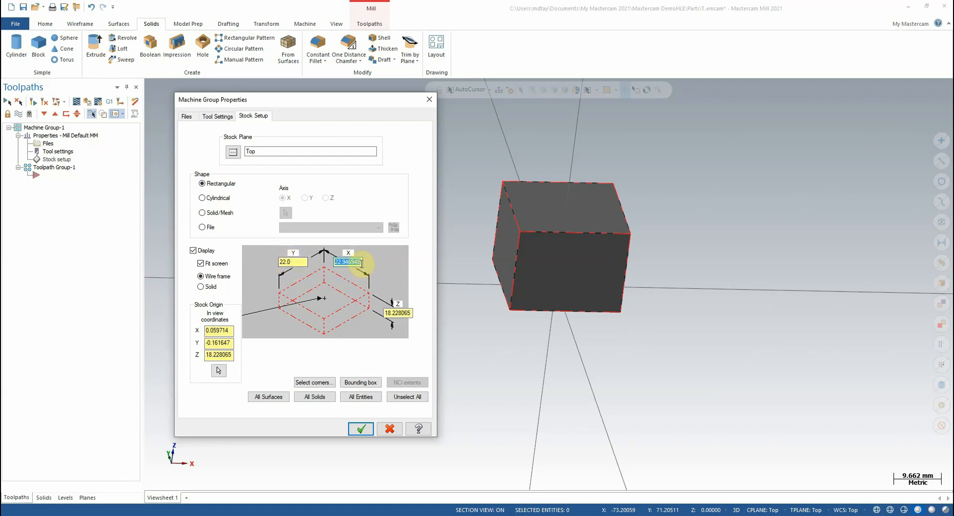
type("25")
left_click(410, 312)
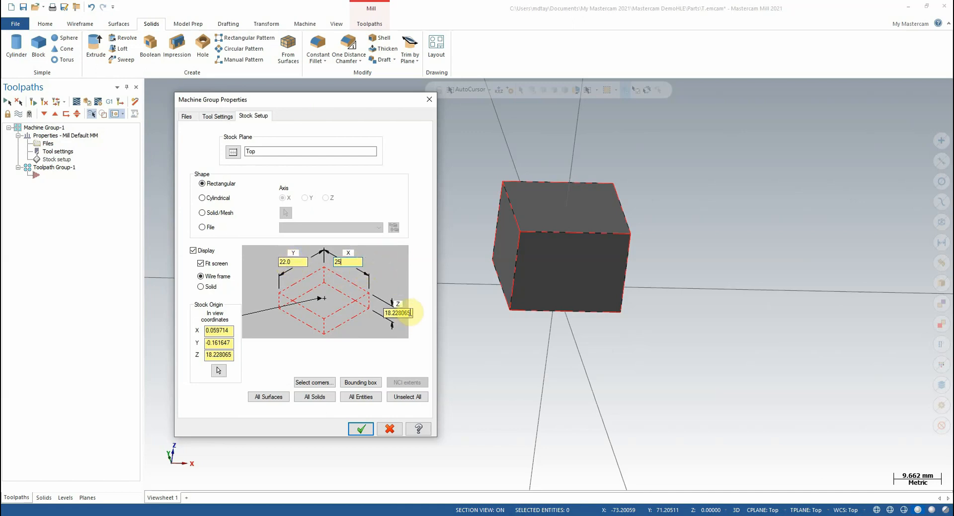
left_click_drag(411, 313, 361, 303)
type("20.0")
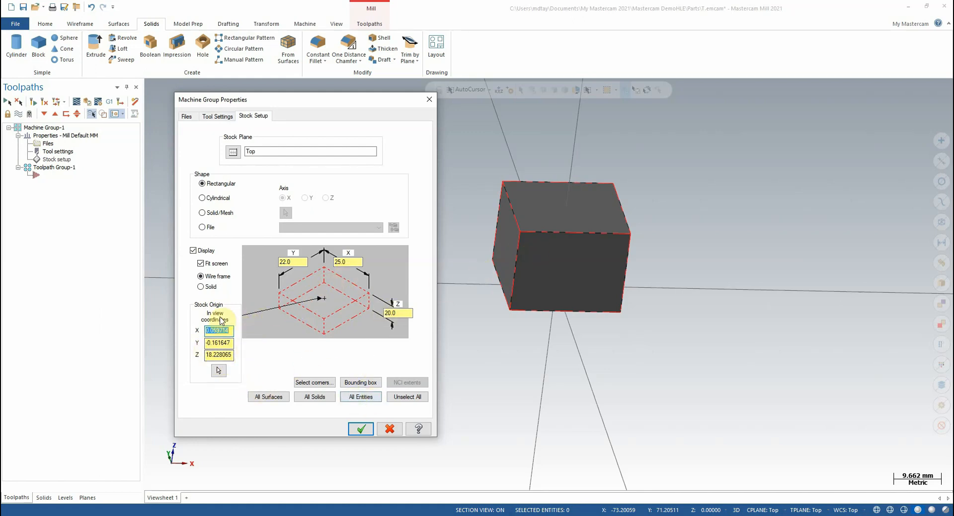
left_click(361, 428)
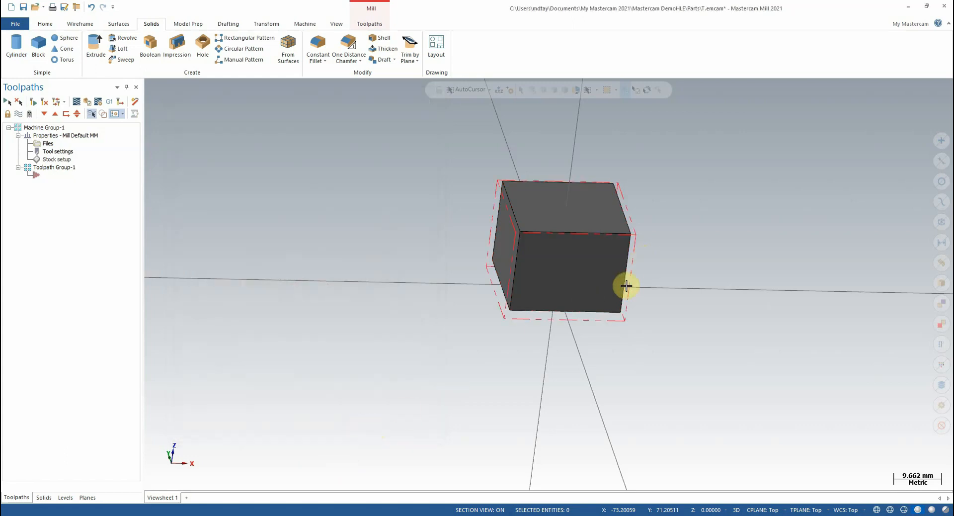
Set the stock origin's Z coordinate to 19.0 and accept the stock setup.
scroll(627, 280, "up", 2)
mouse_move(645, 267)
middle_mouse_down()
mouse_move(662, 280)
mouse_move(632, 260)
mouse_move(630, 241)
mouse_move(631, 251)
mouse_move(651, 254)
mouse_move(639, 253)
mouse_move(643, 243)
mouse_move(642, 255)
mouse_move(570, 241)
mouse_move(587, 215)
mouse_move(472, 241)
mouse_move(620, 247)
mouse_move(403, 243)
mouse_move(414, 244)
middle_mouse_up()
middle_click_drag(472, 316, 469, 309)
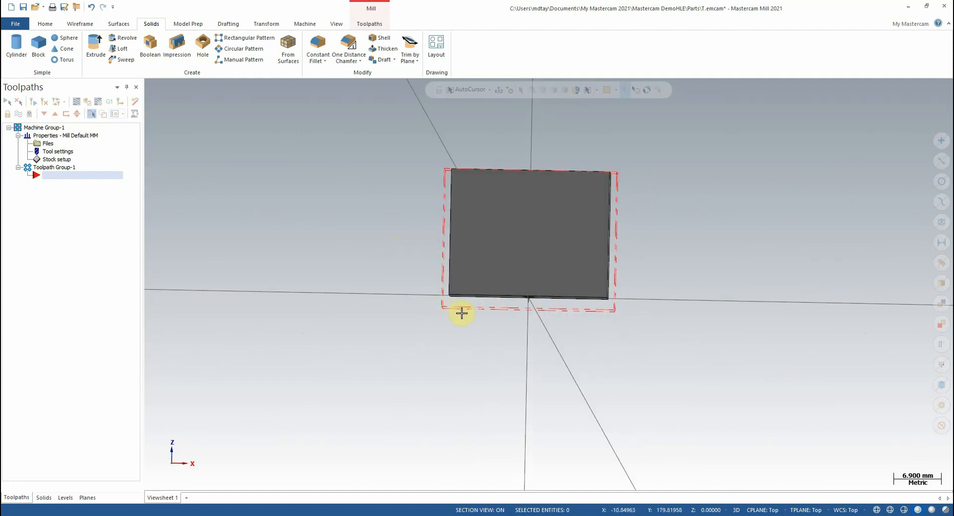
middle_click_drag(458, 312, 562, 309)
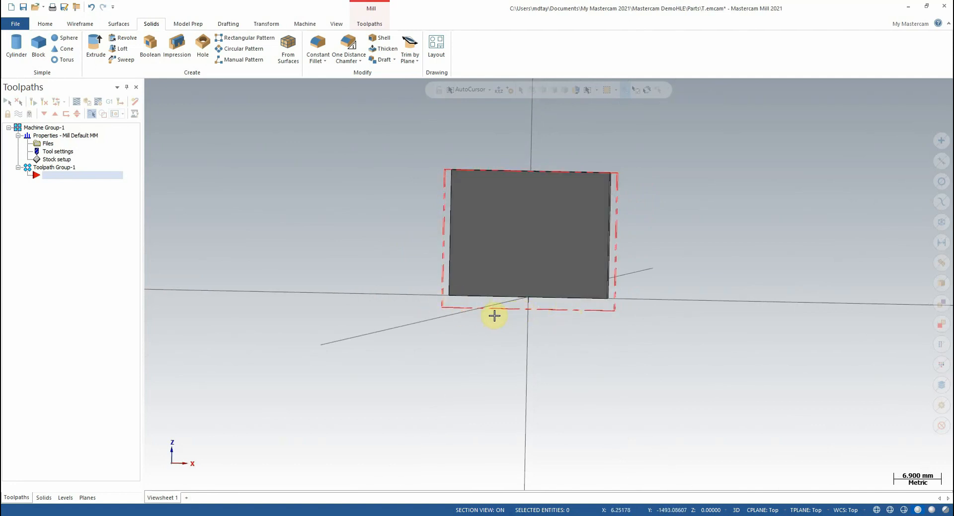
middle_click_drag(491, 316, 488, 332)
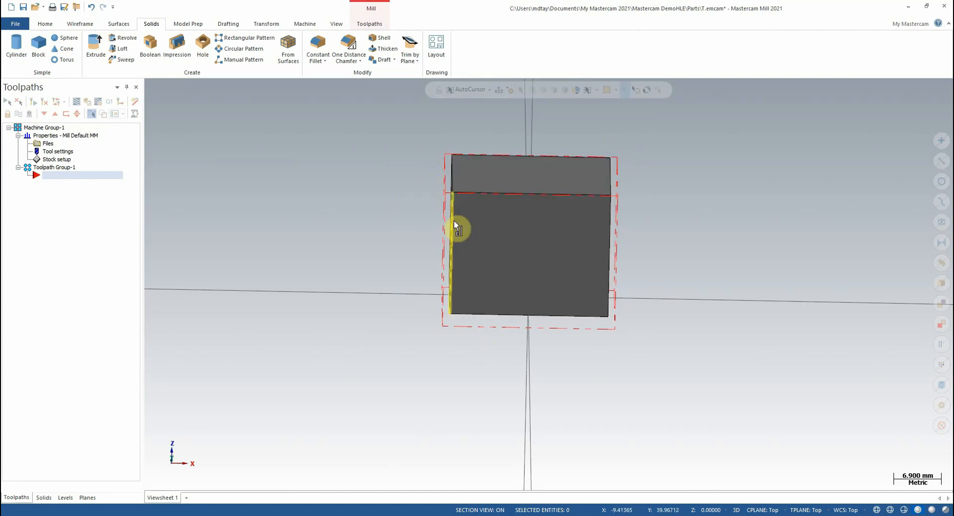
mouse_move(496, 336)
middle_mouse_down()
mouse_move(494, 321)
mouse_move(504, 325)
middle_mouse_up()
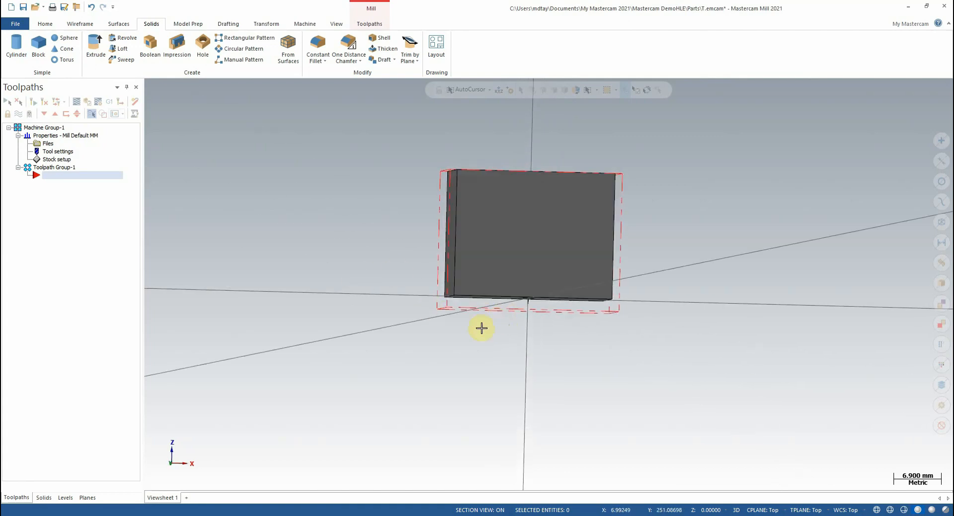
left_click(55, 159)
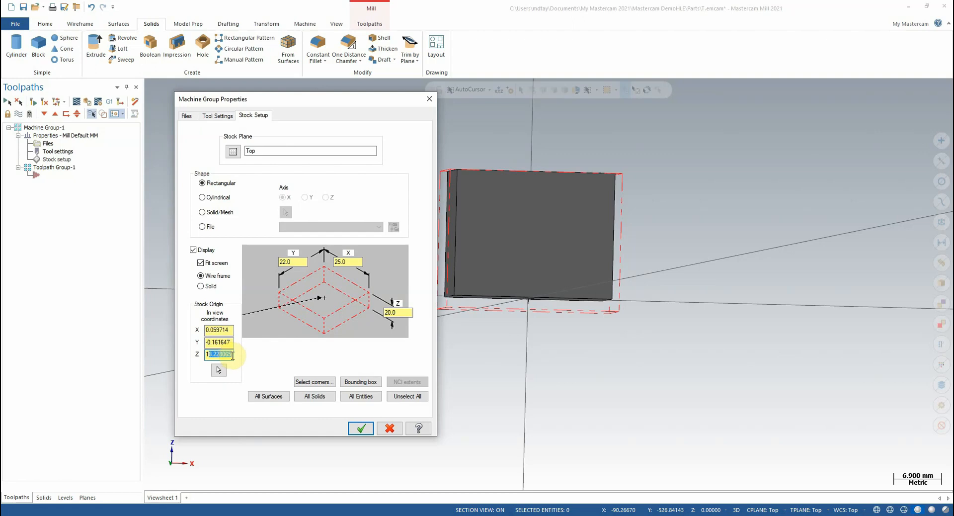
left_click(361, 429)
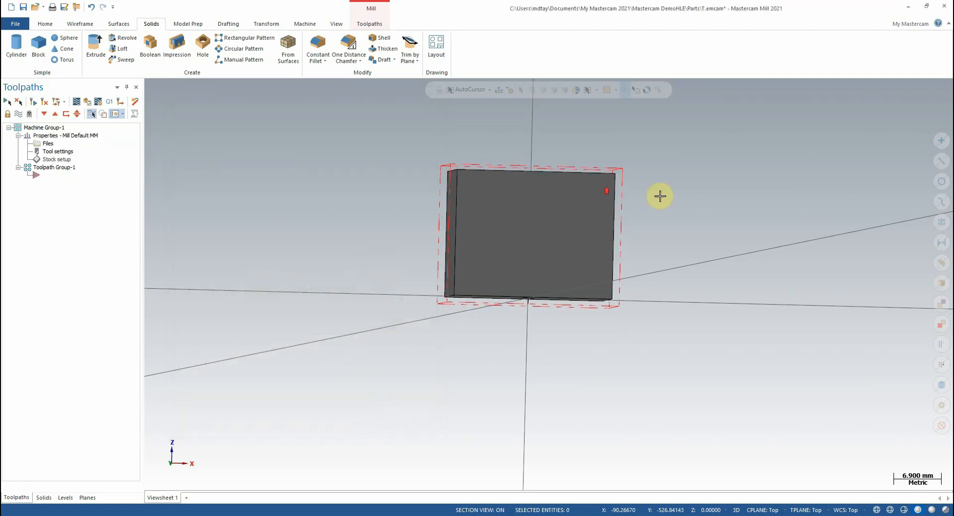
Inspect the stock margins around the block, then refit the stock to all entities in the stock setup.
scroll(656, 200, "up", 1)
middle_click_drag(645, 248, 636, 249)
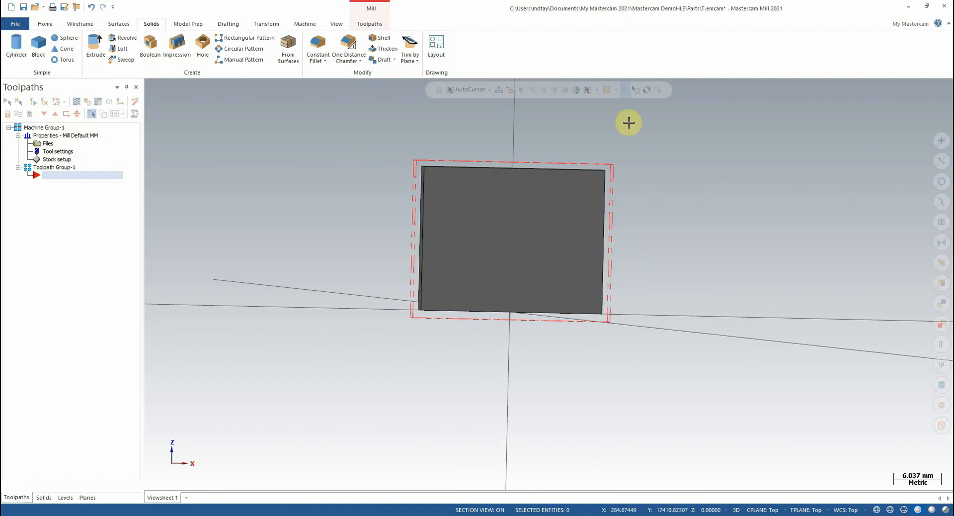
middle_click_drag(346, 187, 361, 141)
left_click(56, 159)
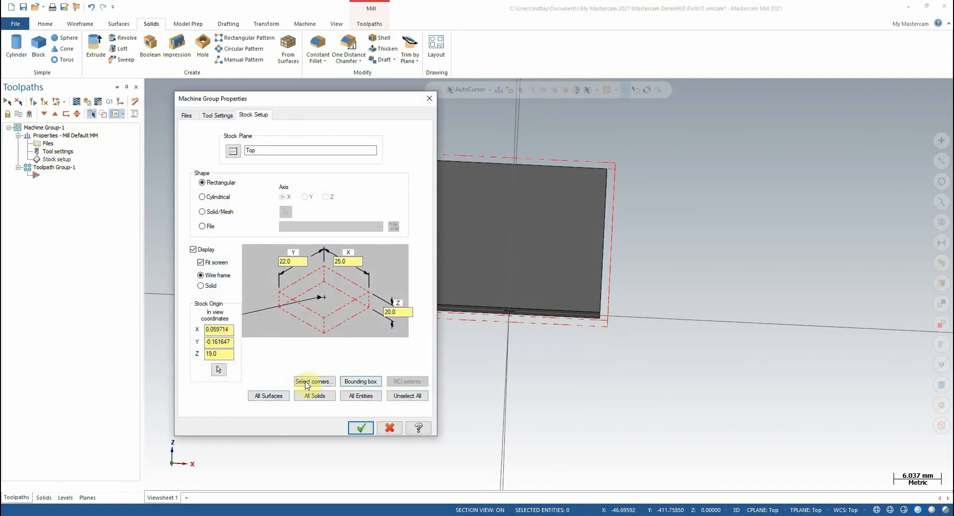
left_click(364, 398)
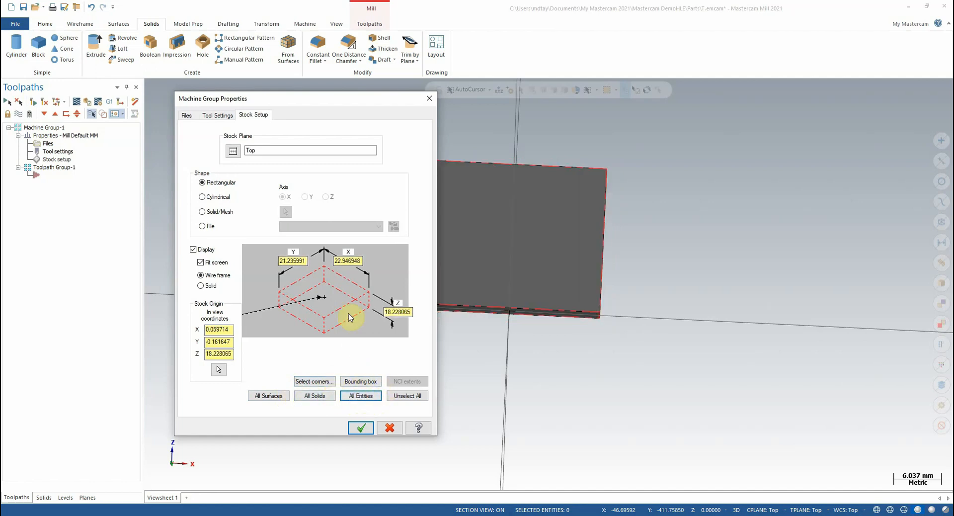
double_click(280, 261)
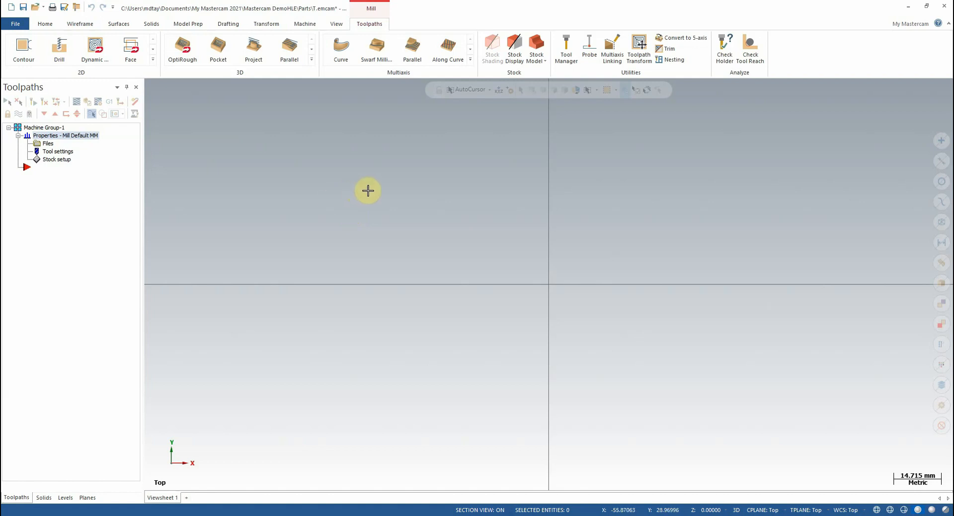
Draw a two-corner rectangle about 49 mm wide and 32 mm high, up and to the left of the origin.
left_click(81, 24)
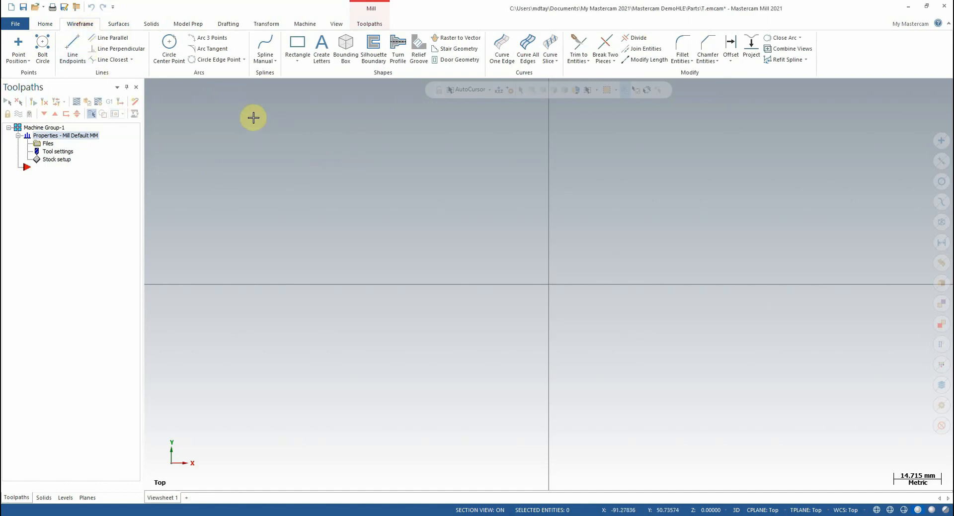
left_click(298, 47)
left_click(319, 164)
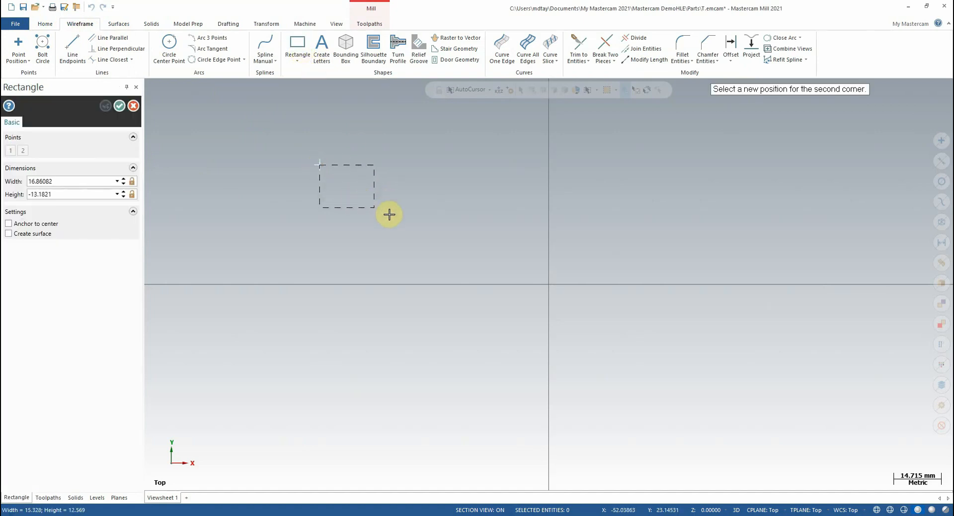
left_click(478, 268)
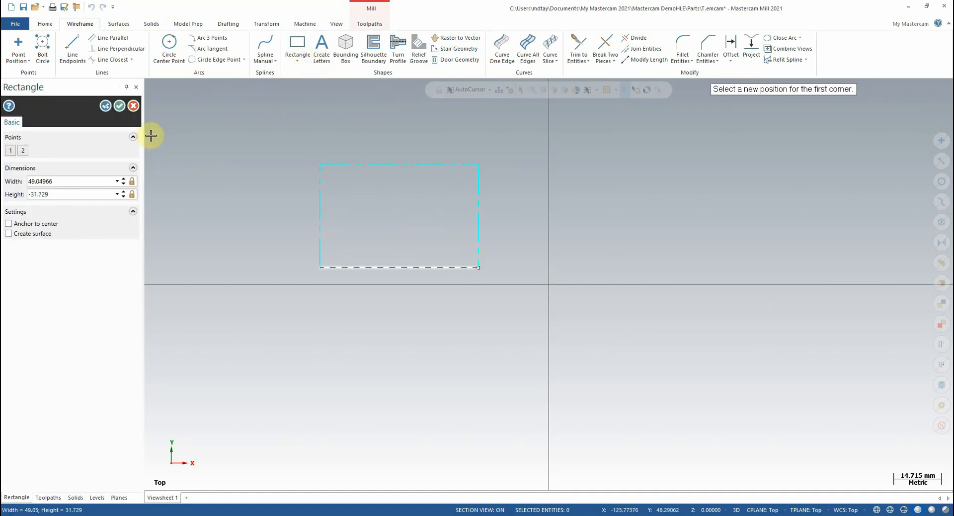
left_click(119, 105)
Change the rectangle's four lines to a solid line style and a thicker line width.
left_click_drag(264, 132, 498, 259)
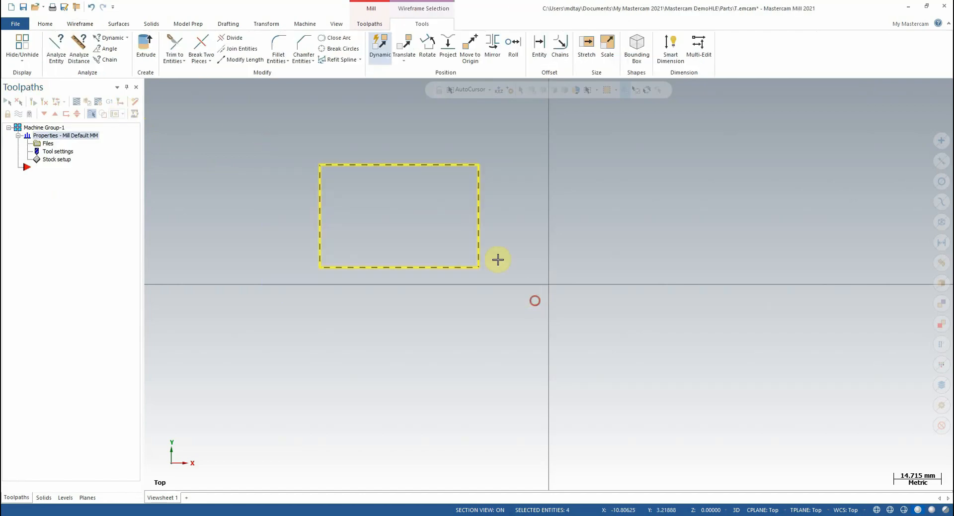
right_click(379, 185)
left_click(440, 156)
left_click(436, 169)
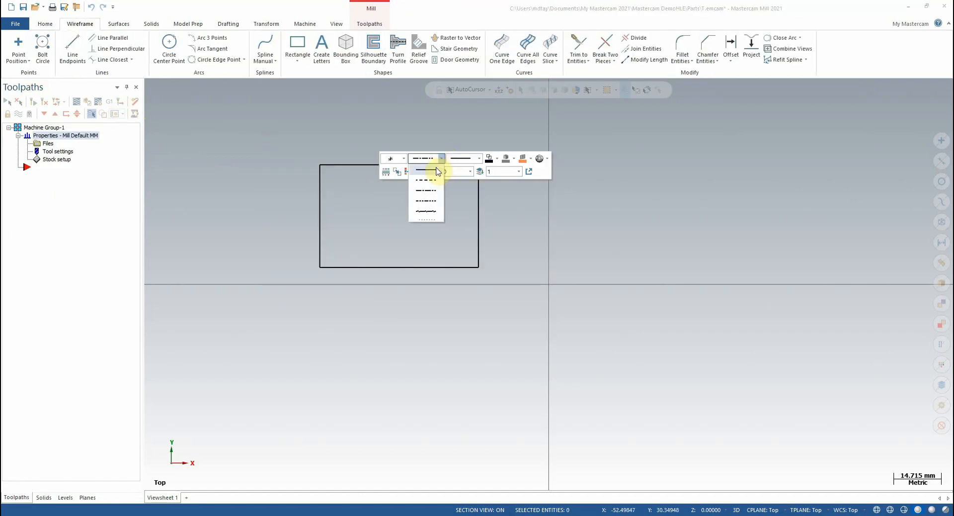
left_click_drag(279, 139, 542, 297)
right_click(384, 220)
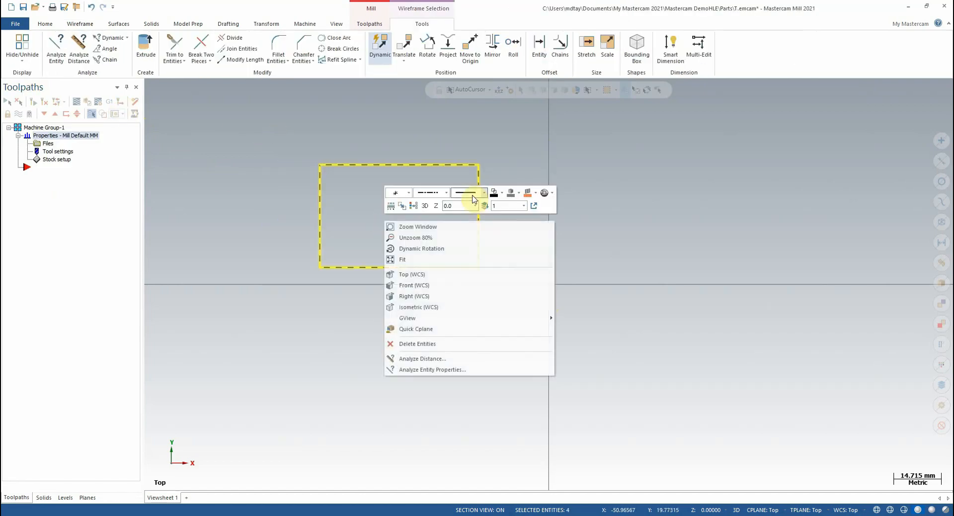
left_click(483, 198)
left_click(478, 242)
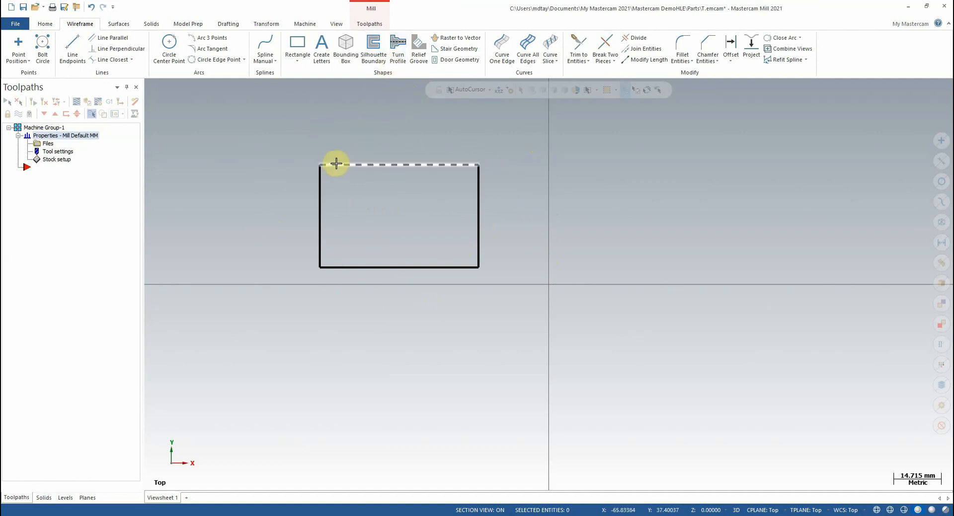
Start a 2D Contour toolpath and chain the whole rectangle from the left end of its upper edge.
left_click(369, 25)
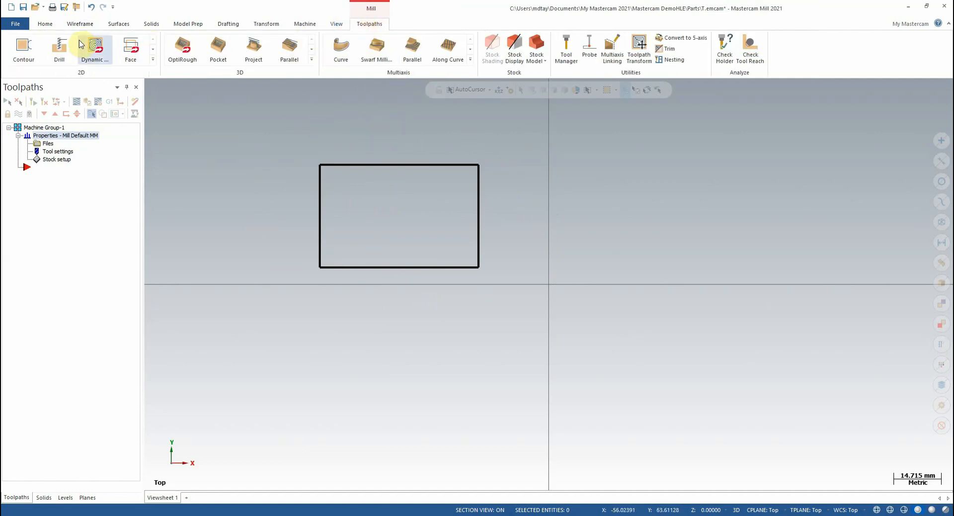
left_click(27, 53)
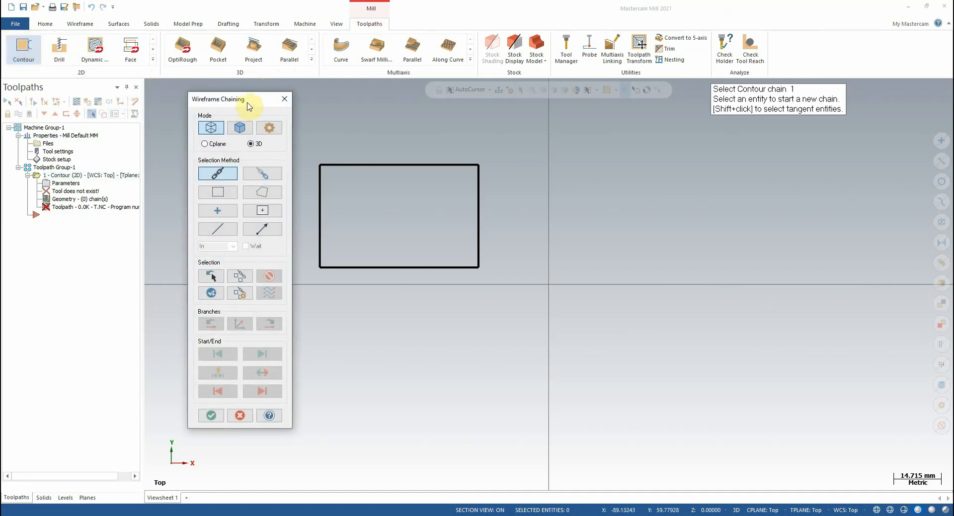
left_click_drag(249, 106, 206, 92)
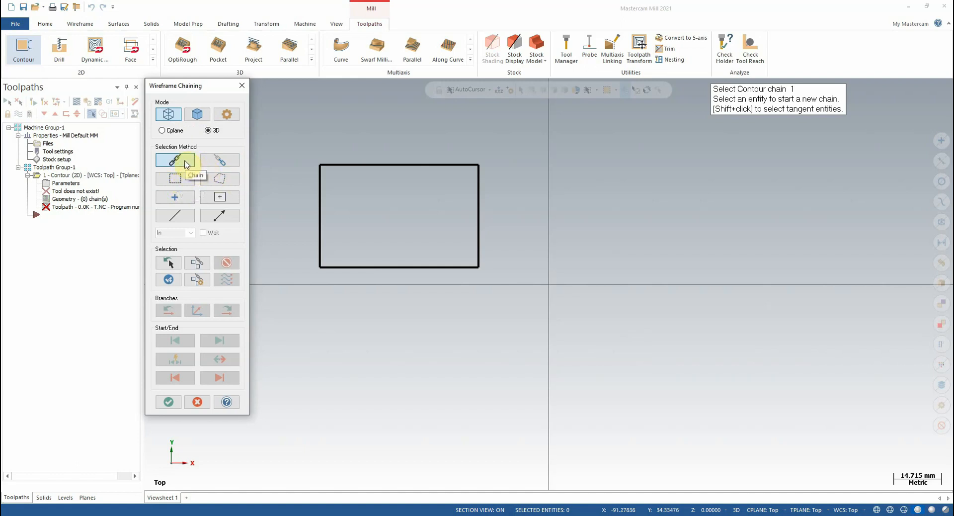
left_click(327, 163)
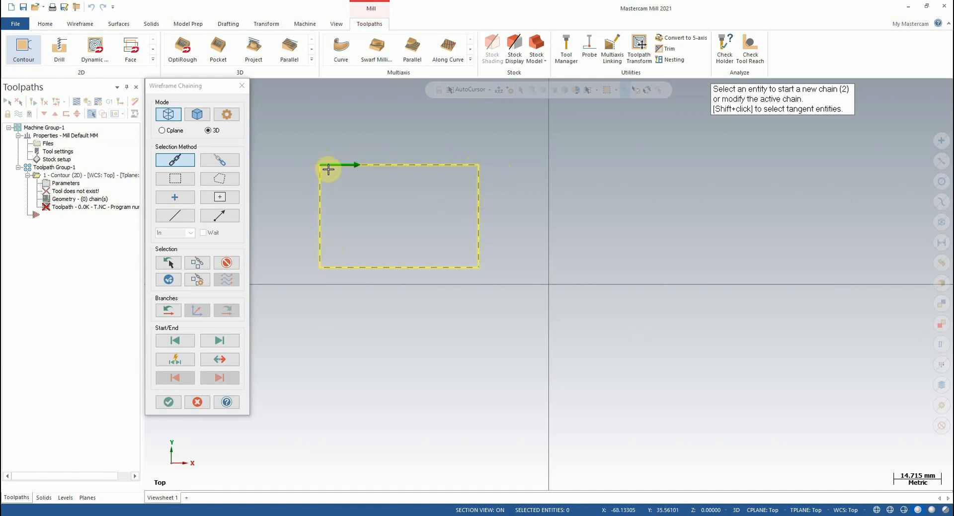
scroll(324, 165, "up", 2)
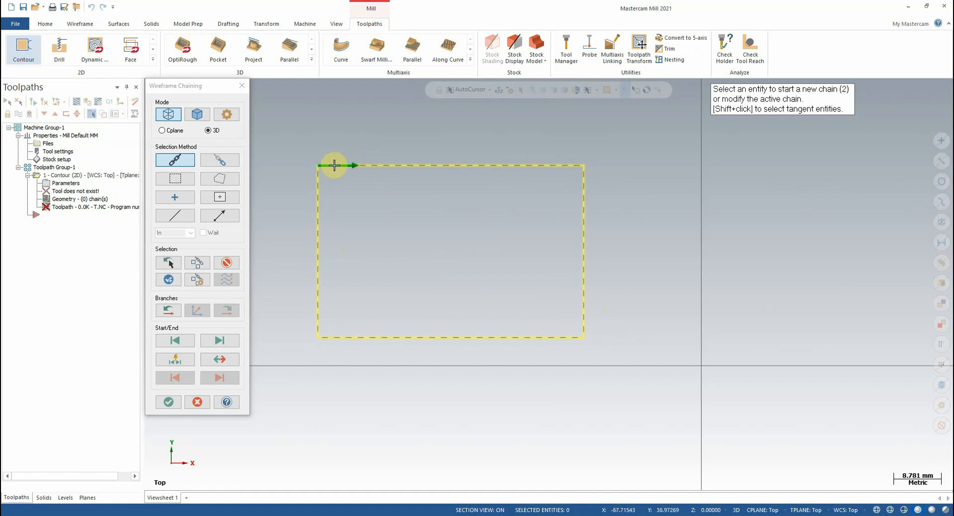
scroll(332, 163, "down", 1)
scroll(477, 214, "down", 1)
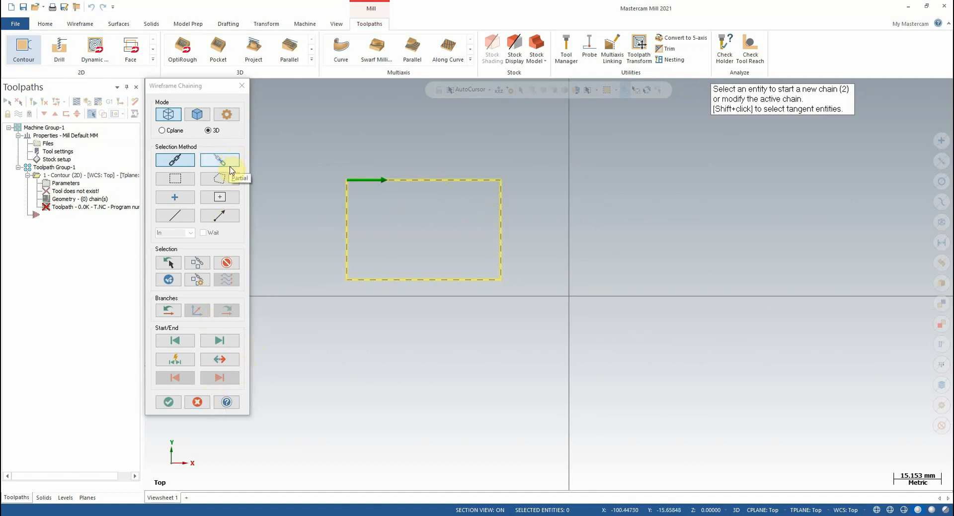
Clear the chain and make a partial chain from the rectangle's left edge over the upper edge to the right edge.
left_click(224, 263)
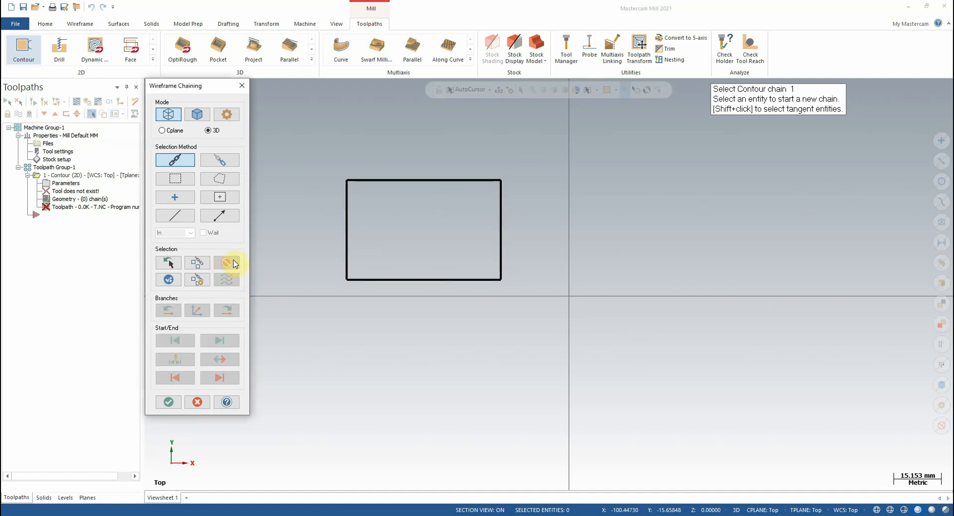
left_click(224, 162)
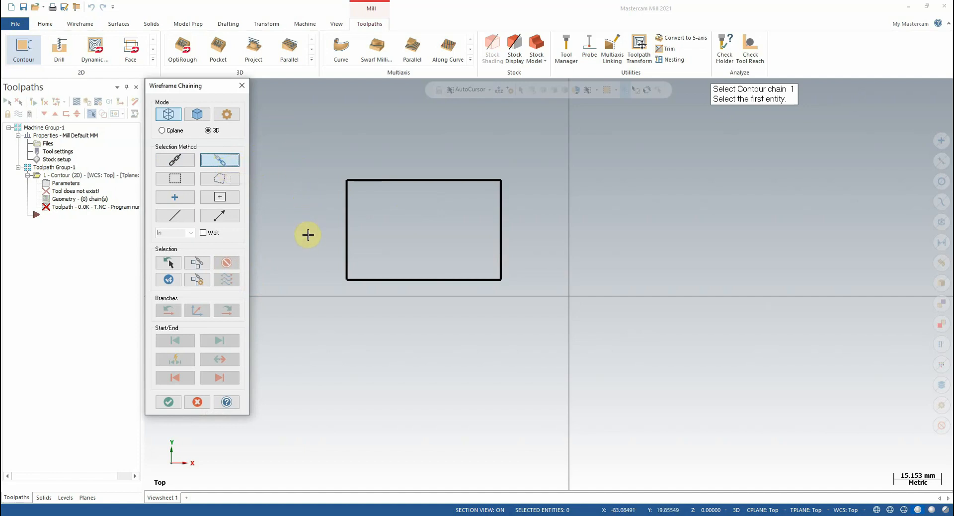
left_click(346, 269)
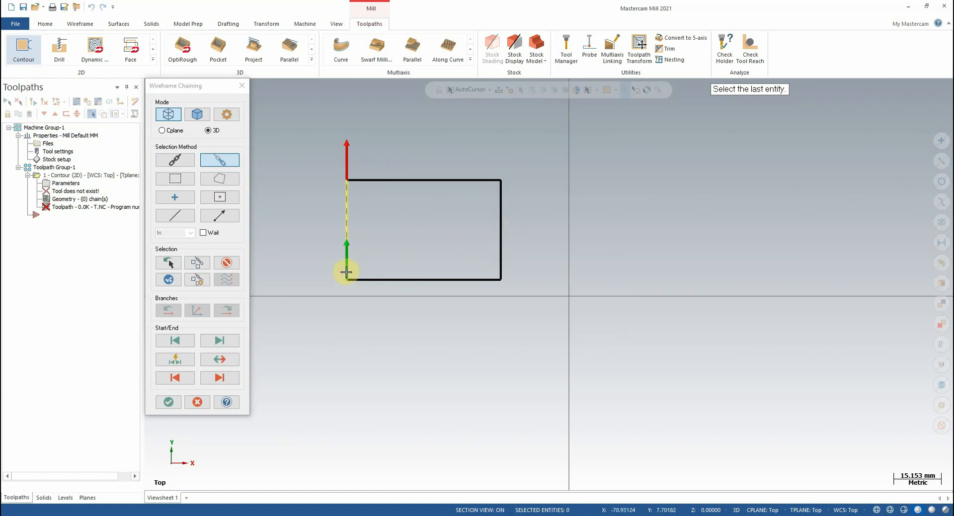
left_click(500, 267)
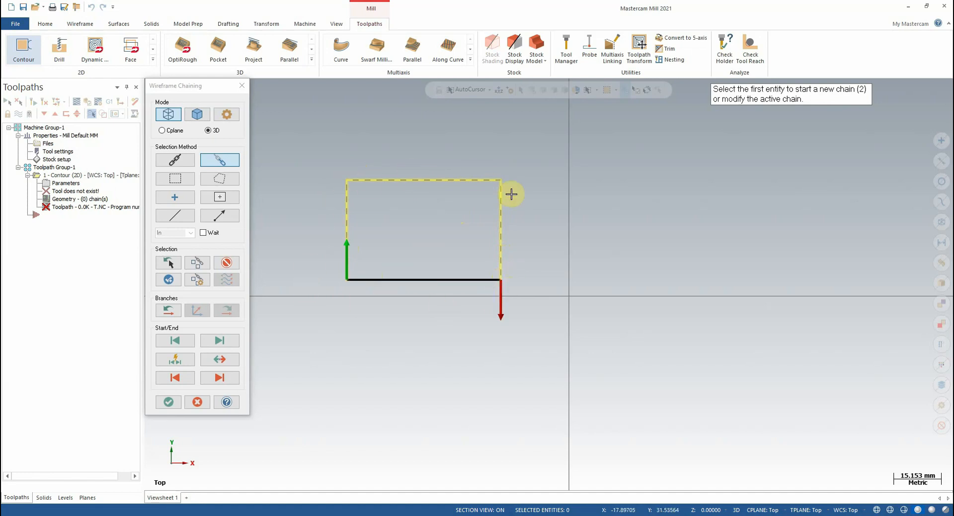
Replace the partial chain with a window selection around the rectangle, starting the chain at its upper-left corner.
left_click(230, 264)
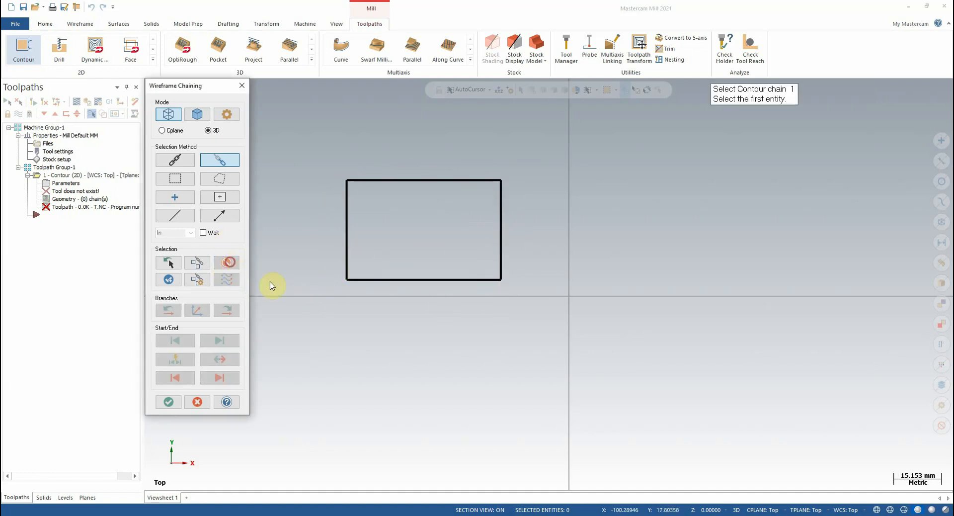
left_click(183, 180)
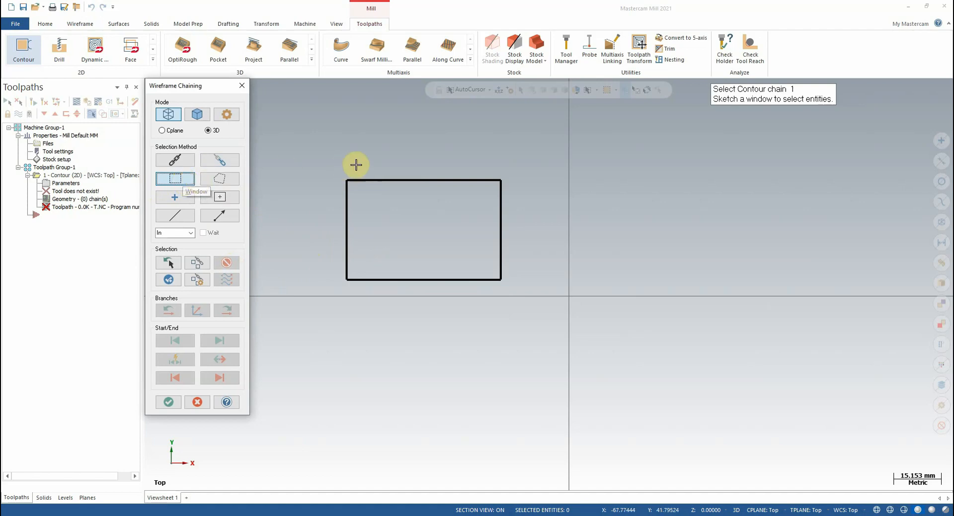
left_click(286, 114)
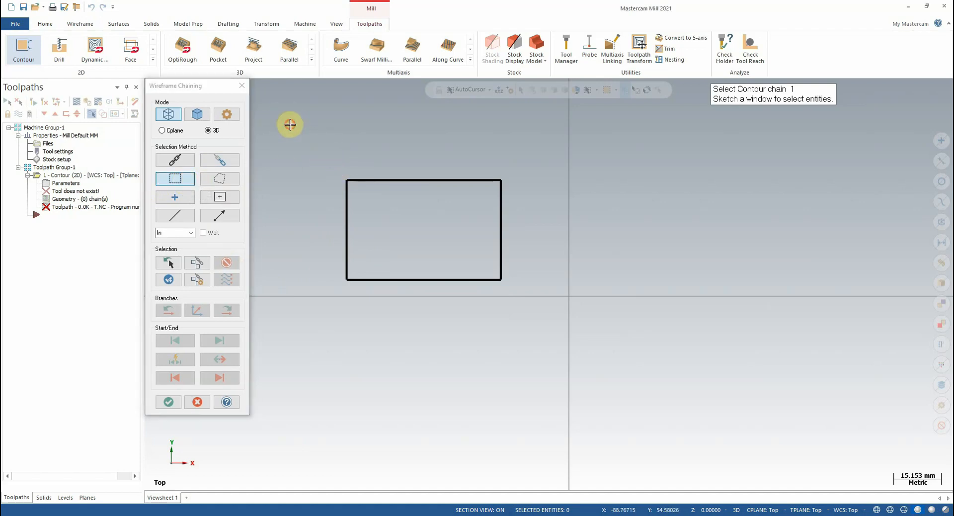
mouse_move(290, 125)
left_mouse_down()
mouse_move(505, 334)
mouse_move(438, 297)
mouse_move(558, 363)
mouse_move(594, 339)
mouse_move(582, 336)
mouse_move(564, 386)
mouse_move(556, 368)
left_mouse_up()
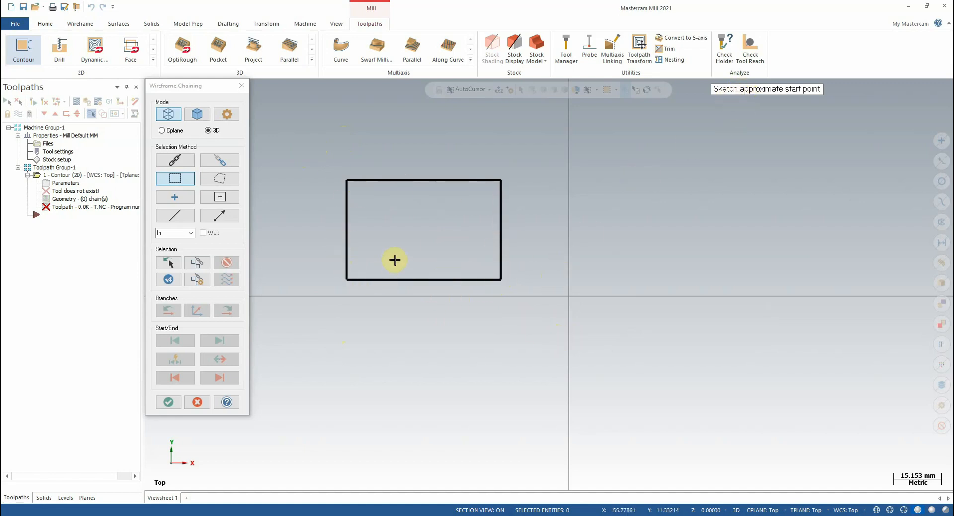
left_click(346, 179)
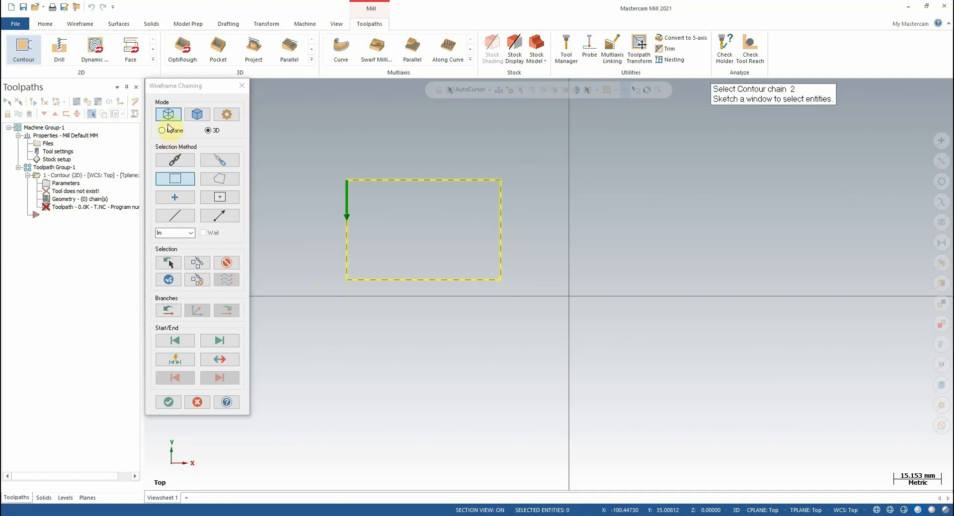
left_click_drag(185, 85, 192, 90)
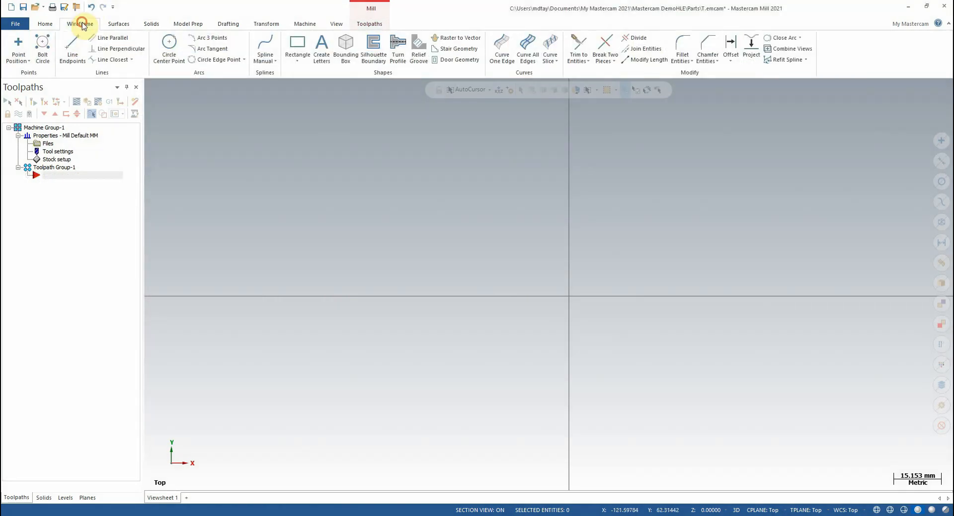
Draw a new two-corner rectangle about 61 mm wide and 38 mm high, up and to the left of the origin.
left_click(297, 45)
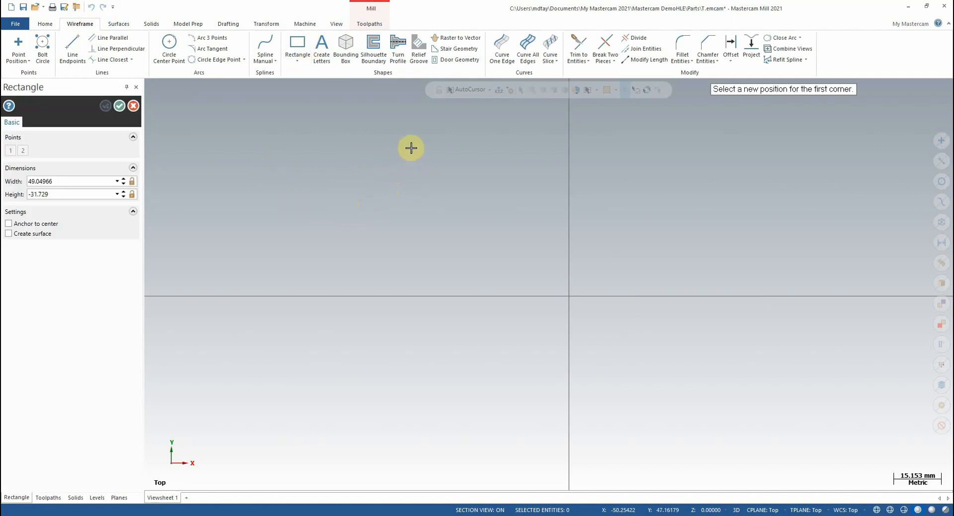
left_click(283, 142)
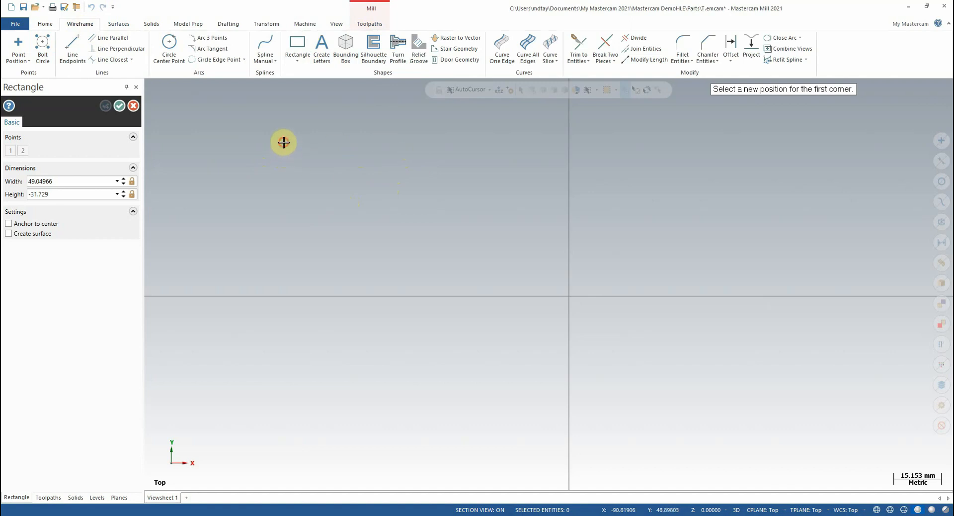
left_click(473, 263)
left_click(119, 105)
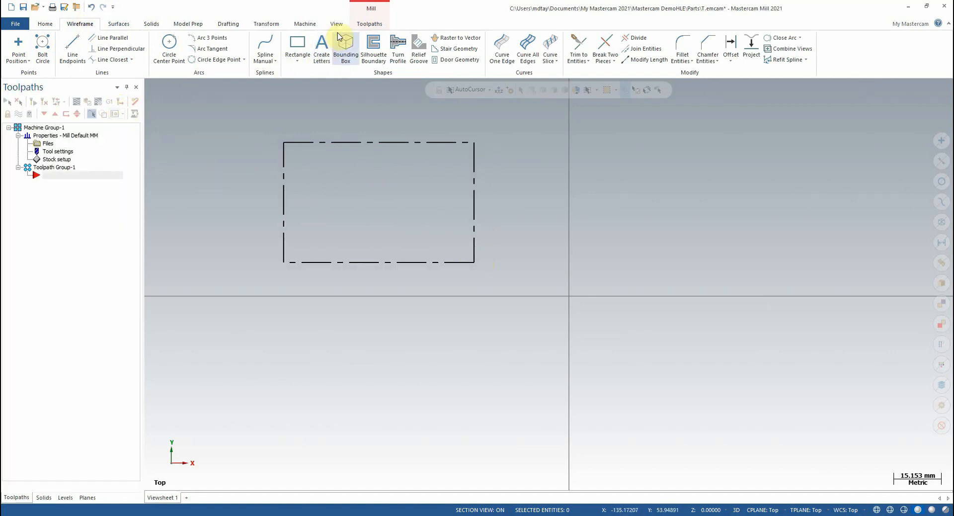
Start a 2D Contour toolpath and chain the new rectangle from the right end of its lower edge.
left_click(368, 24)
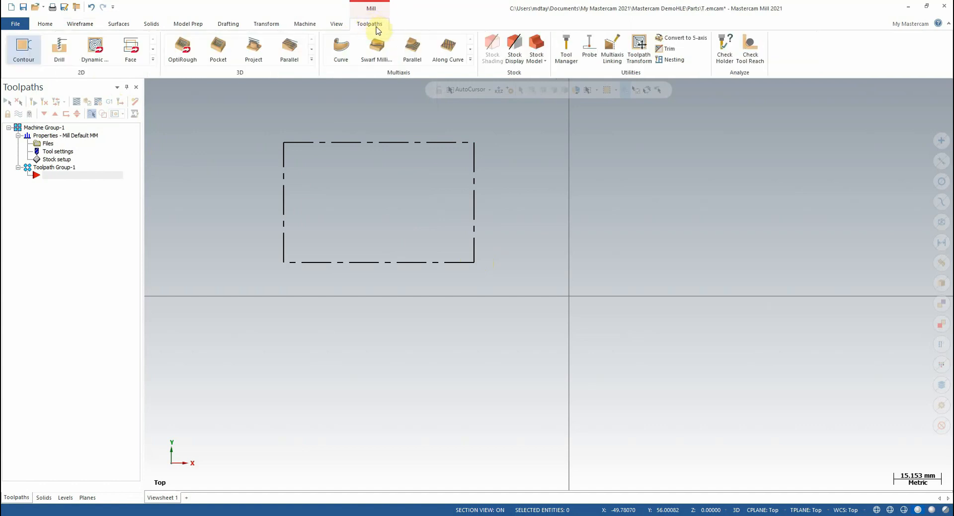
left_click(24, 46)
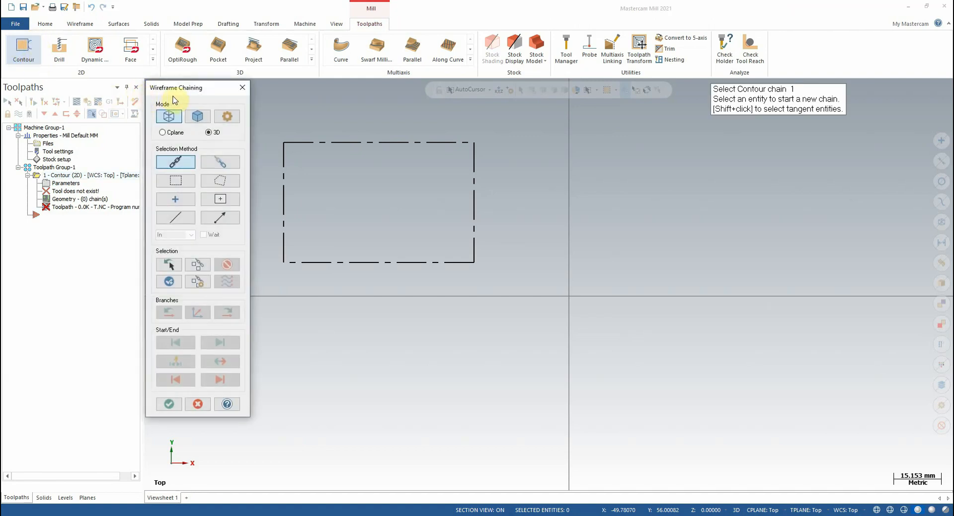
left_click_drag(178, 90, 176, 86)
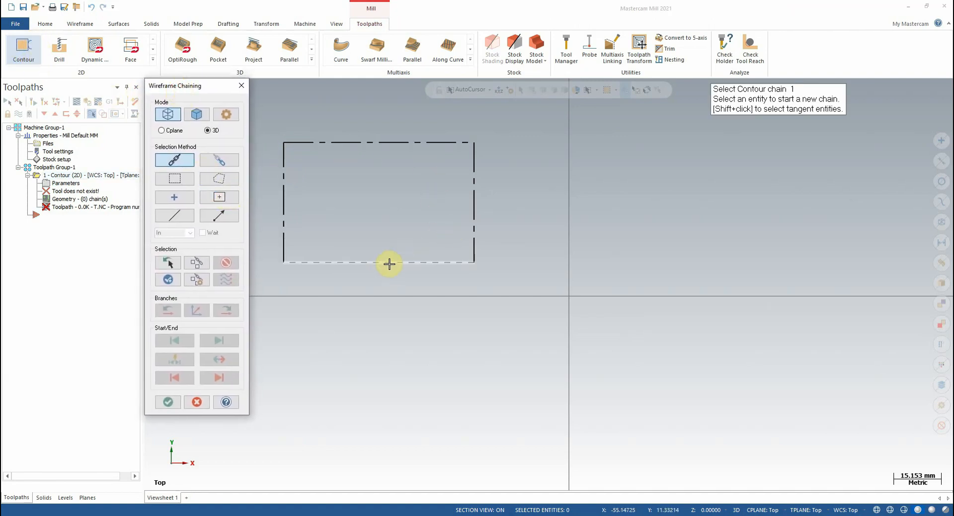
left_click(451, 259)
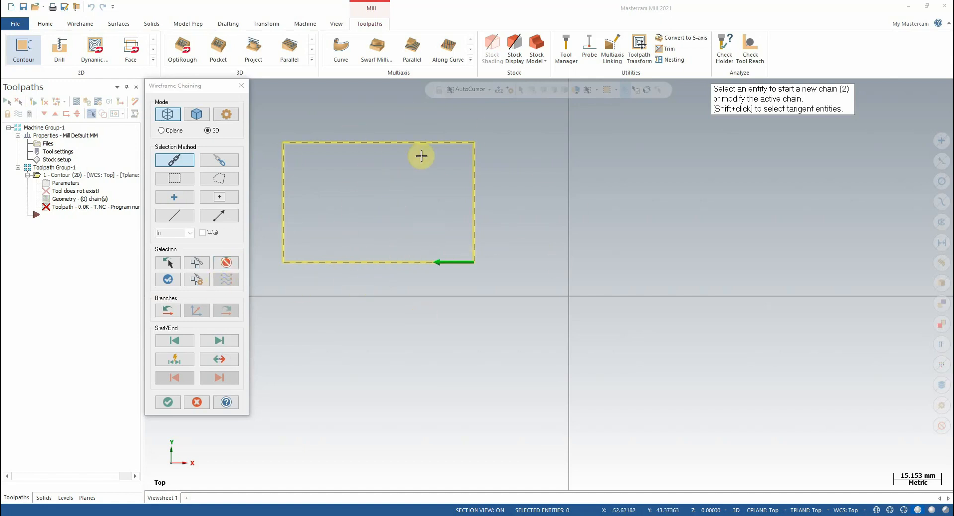
Rechain the rectangle from the left end of its lower edge, then again from the right end, clearing the chain before each.
left_click(225, 263)
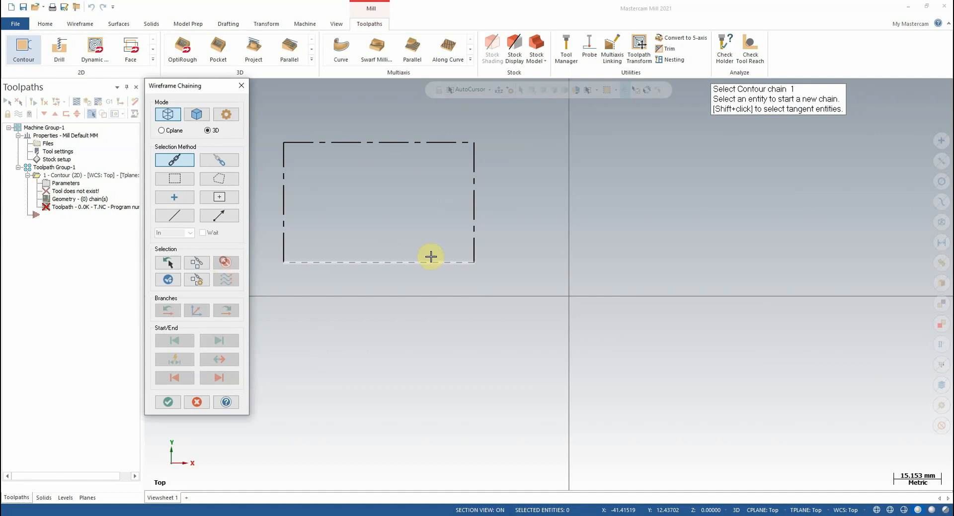
left_click(301, 263)
left_click(226, 262)
left_click(464, 263)
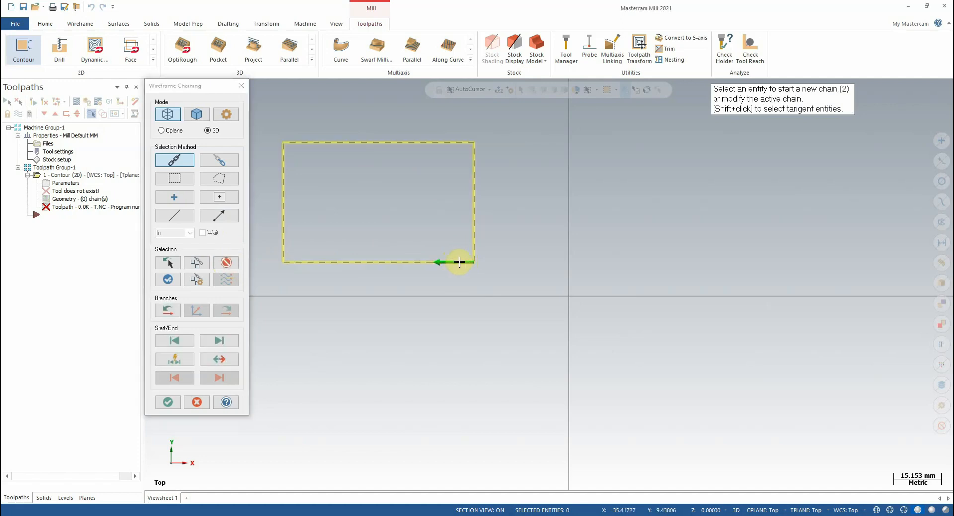
Clear the chain, rechain the rectangle from its lower-left corner and reverse the chain direction.
left_click(226, 262)
left_click(297, 264)
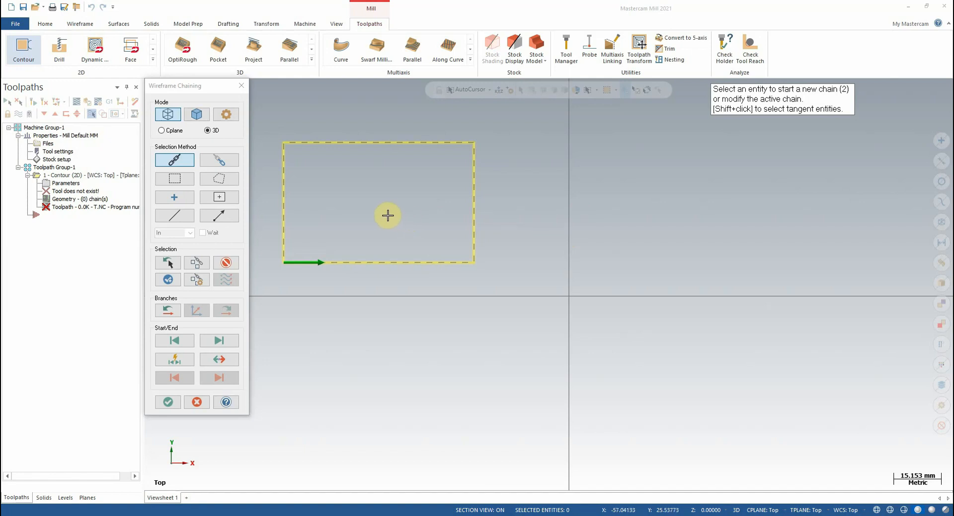
left_click(197, 91)
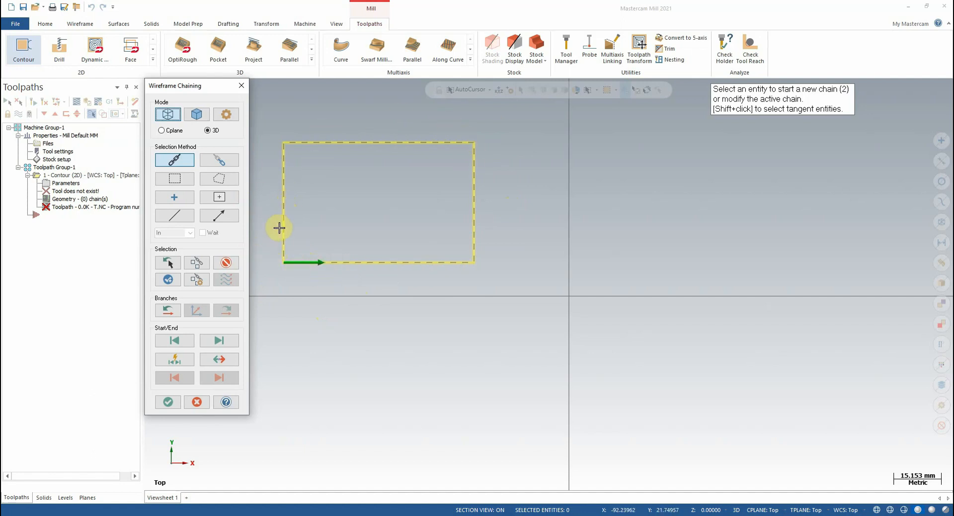
left_click(219, 360)
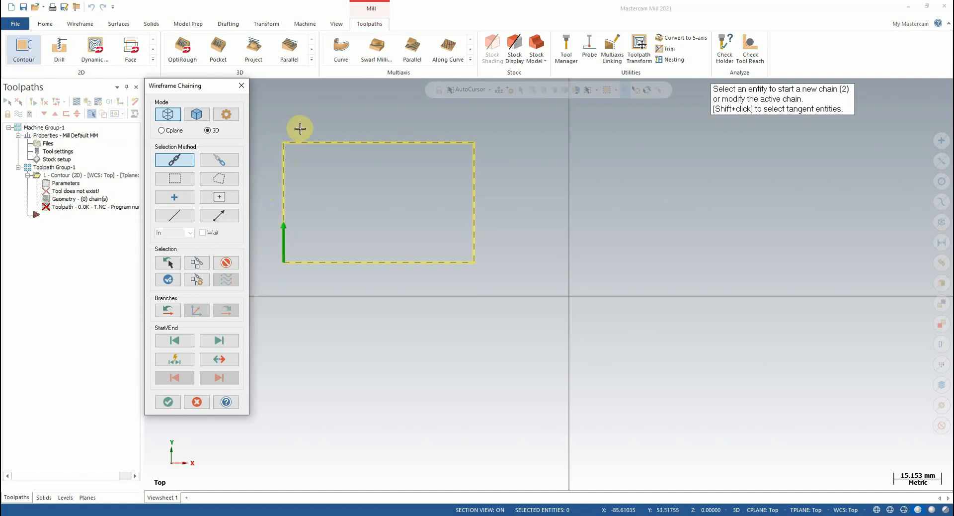
Accept the rectangle chain, close the 2D contour parameters and keep the Contour operation.
left_click(170, 402)
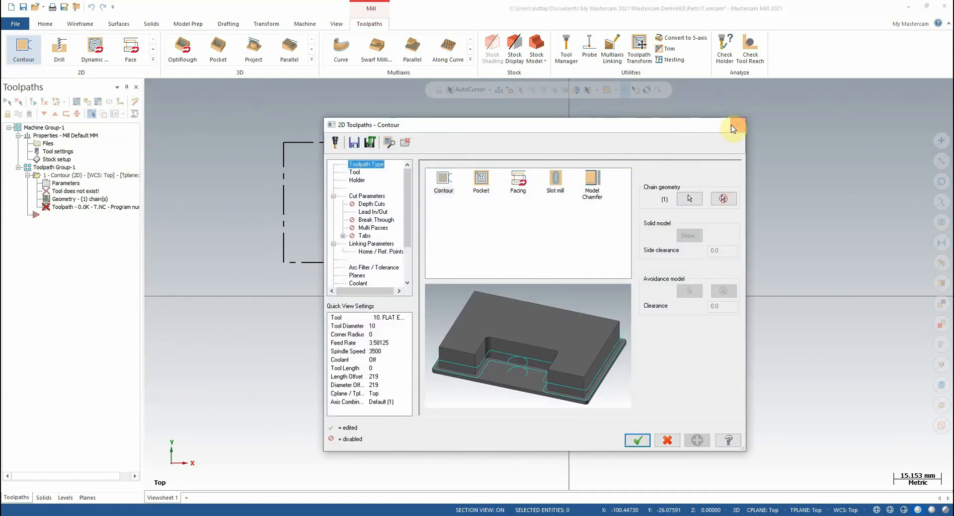
left_click(737, 125)
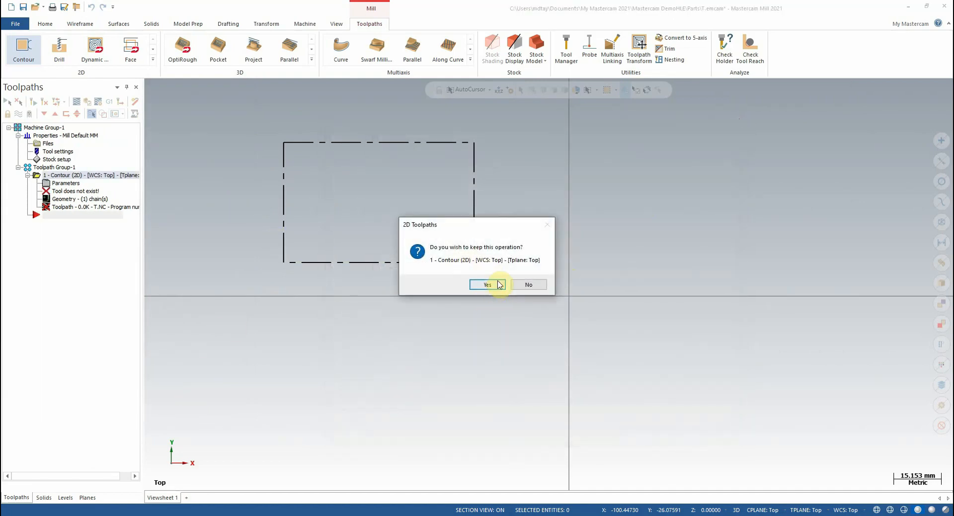
left_click(499, 284)
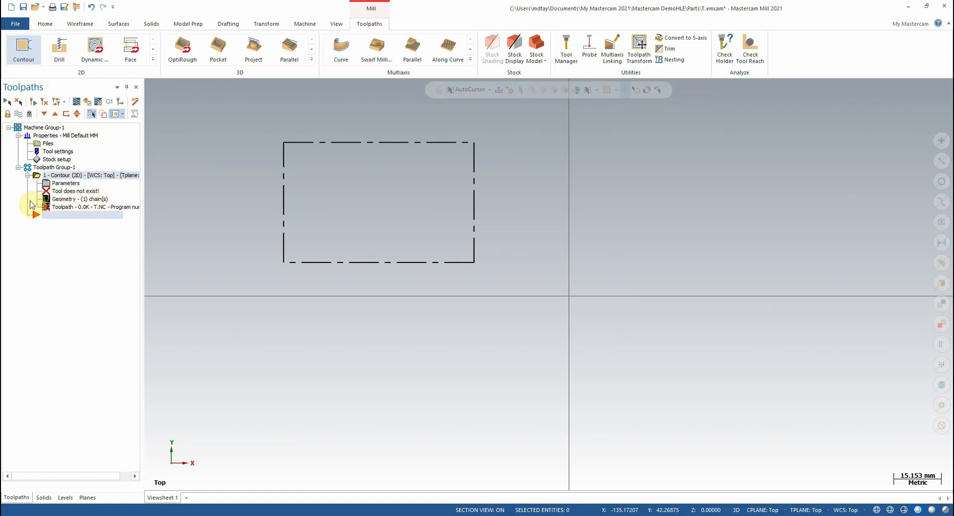
Open the Contour operation's chain geometry and select Chain 1 to show its direction and side arrows.
left_click(86, 200)
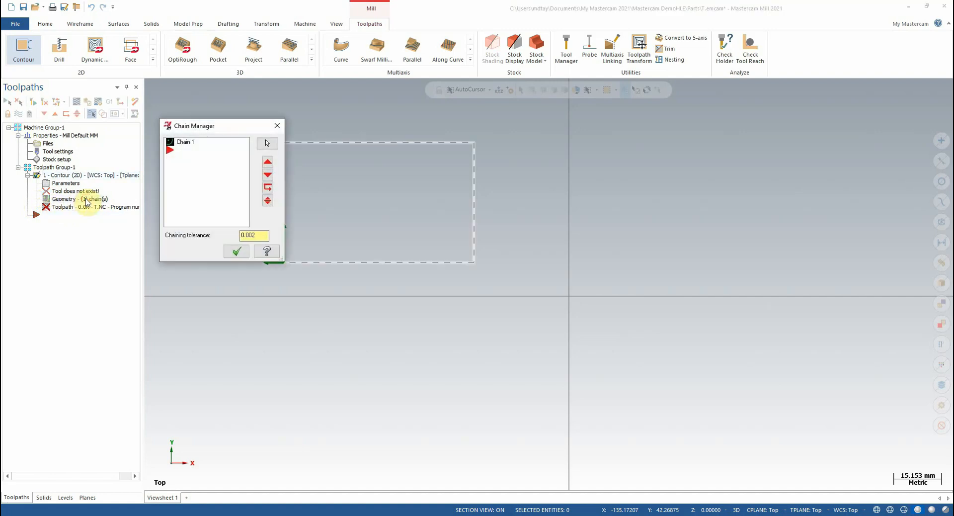
left_click_drag(192, 131, 107, 132)
left_click(79, 147)
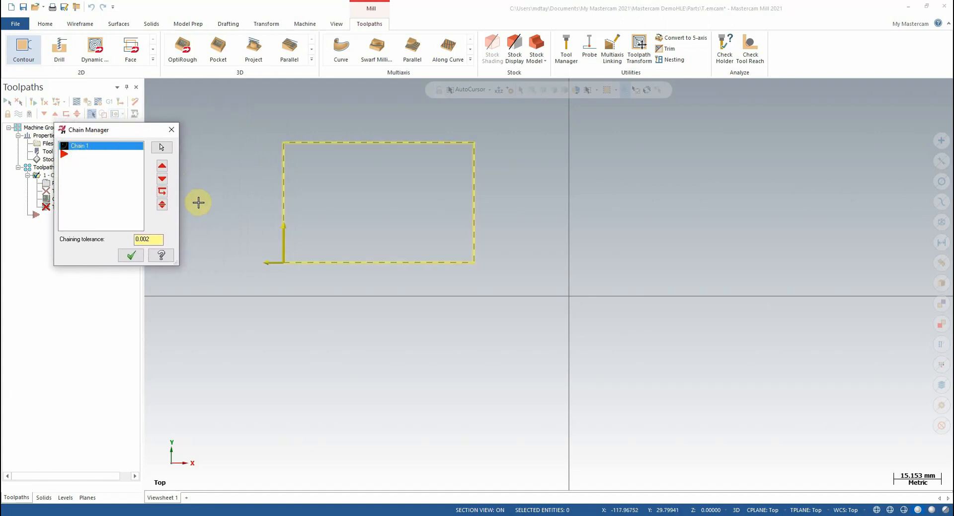
scroll(262, 253, "up", 3)
scroll(350, 313, "down", 3)
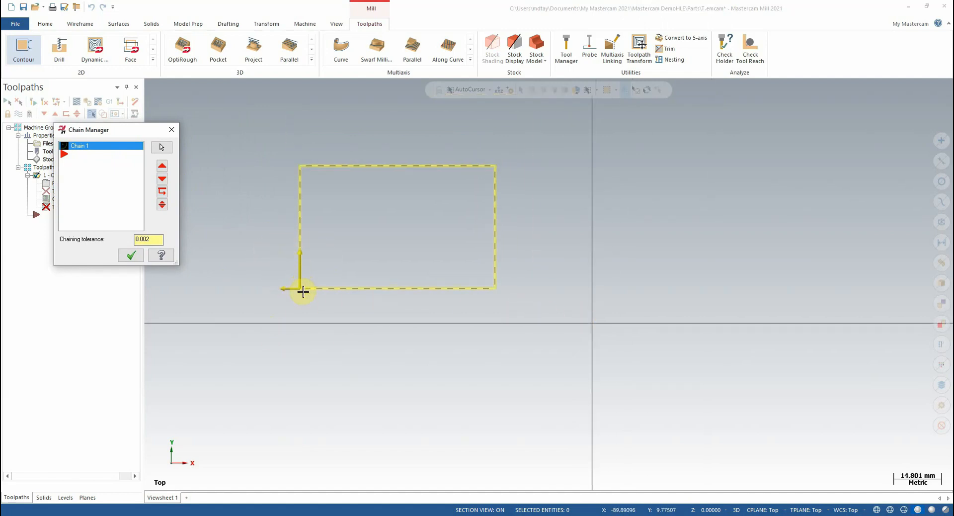
left_click(296, 256)
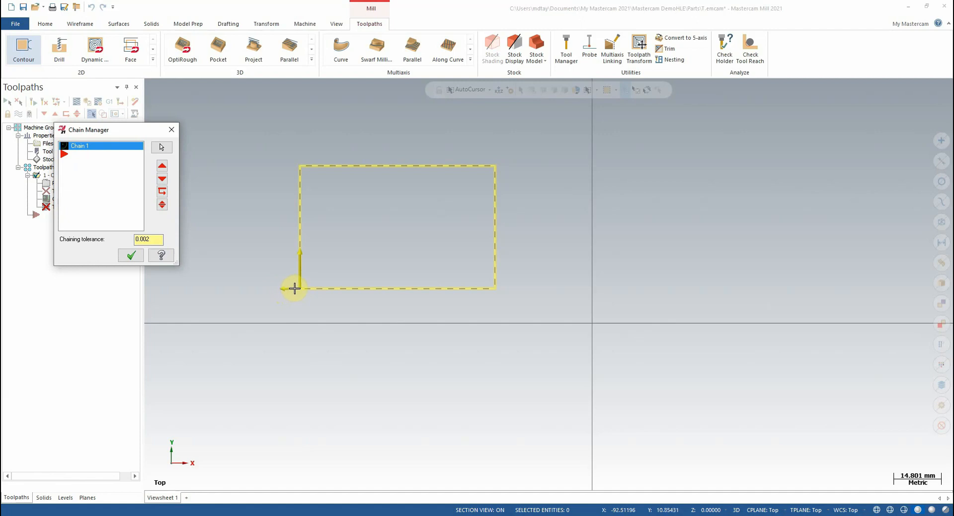
scroll(274, 294, "up", 3)
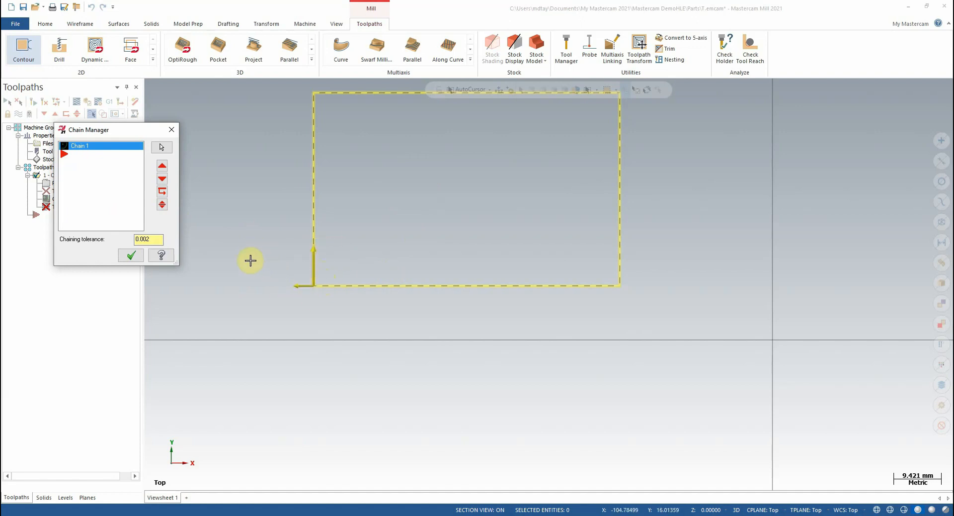
Reverse the direction of Chain 1 and reverse it back again.
right_click(133, 188)
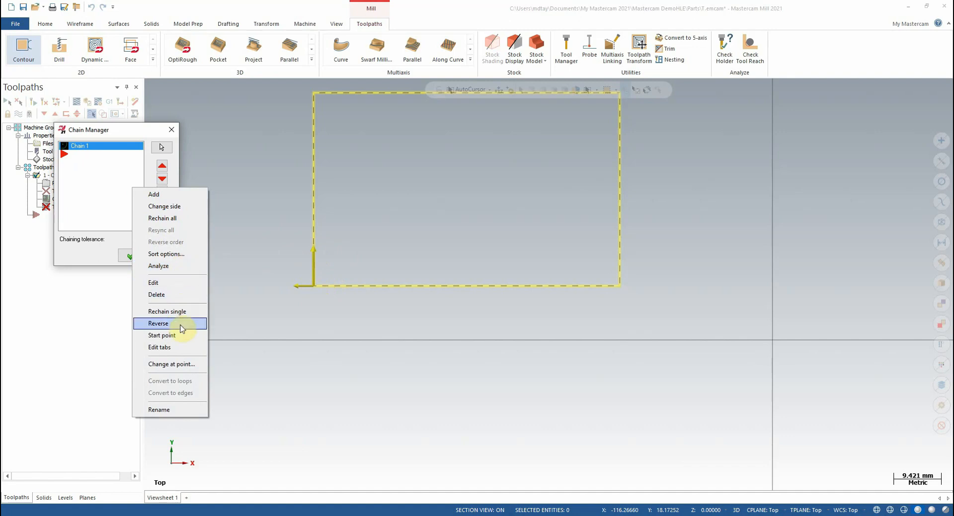
left_click(158, 322)
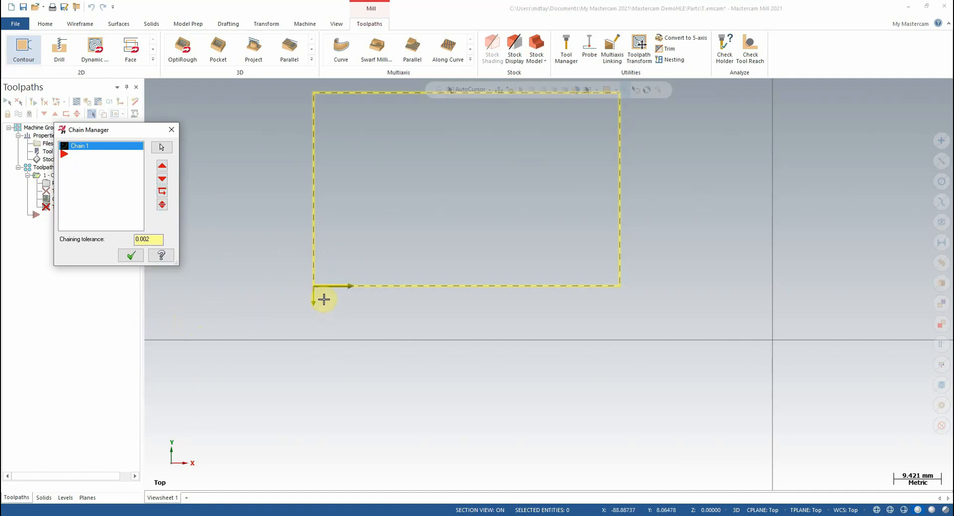
right_click(128, 199)
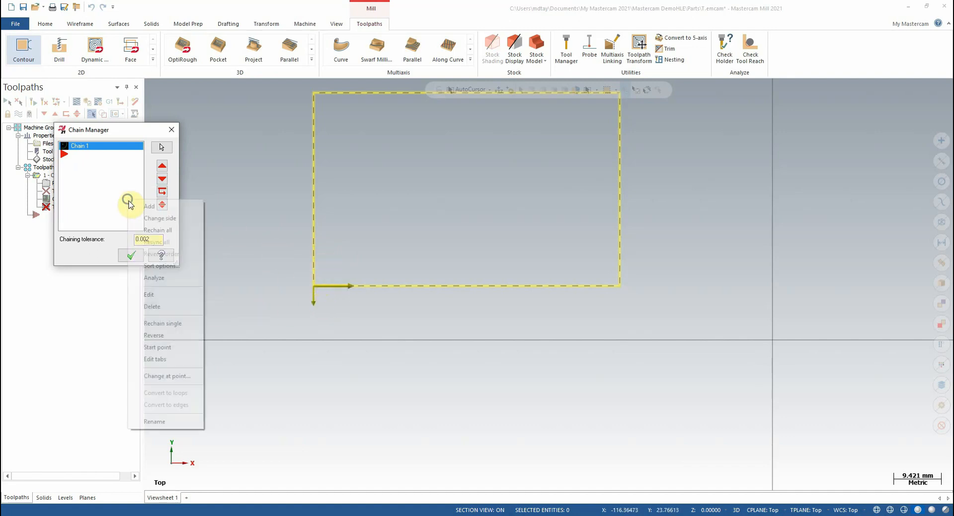
left_click(181, 335)
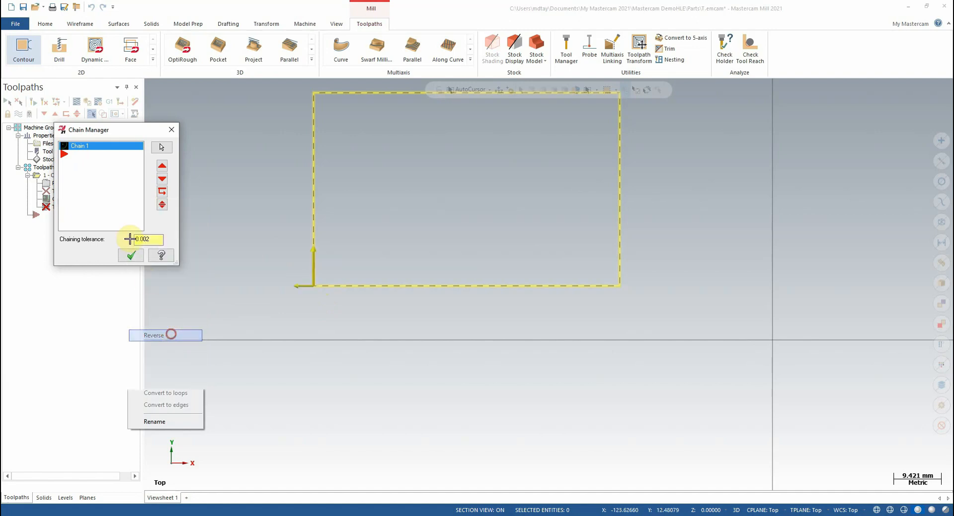
Change the side of Chain 1 to the inside of the rectangle and close the Chain Manager.
right_click(106, 200)
left_click(141, 221)
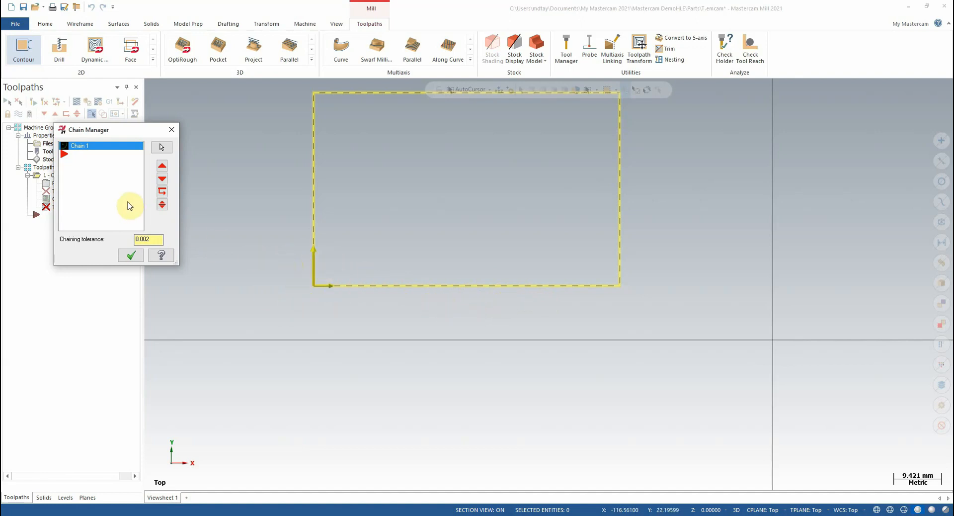
right_click(107, 192)
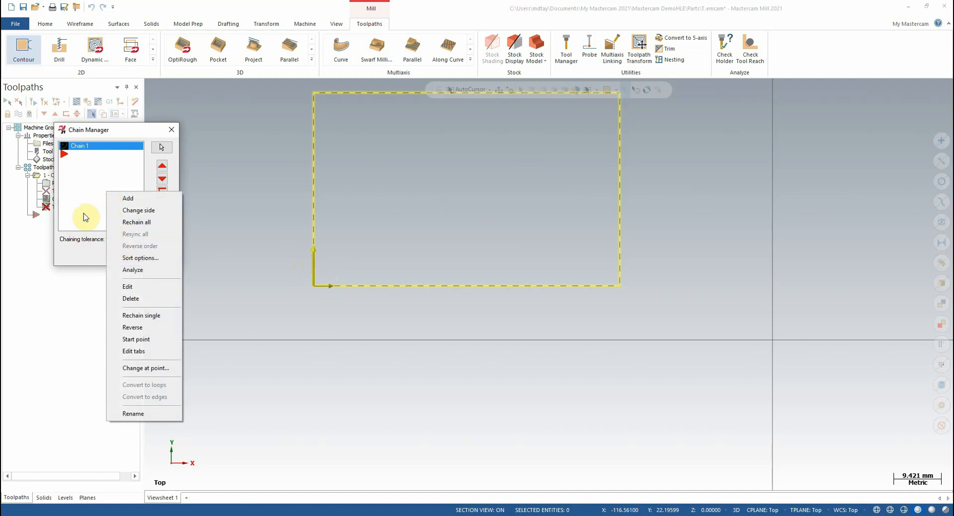
left_click(87, 198)
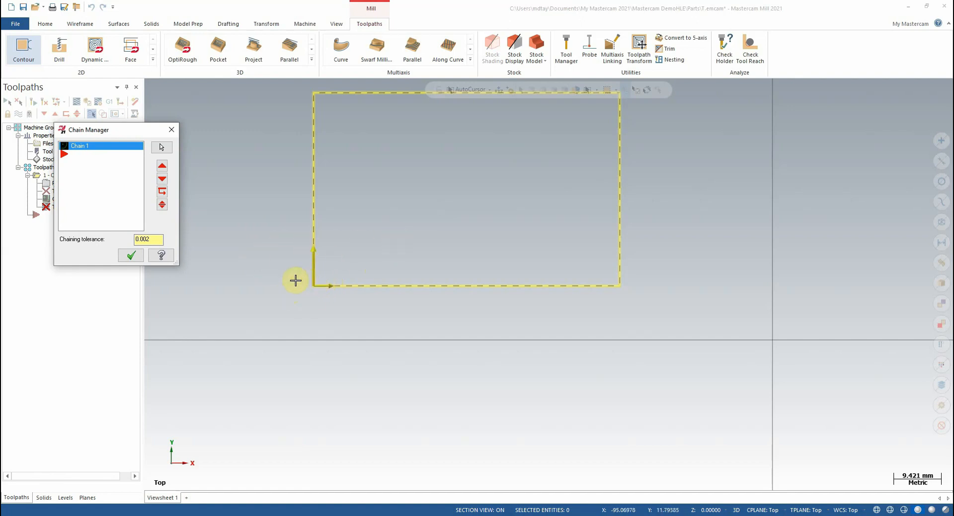
left_click(171, 130)
scroll(532, 356, "down", 3)
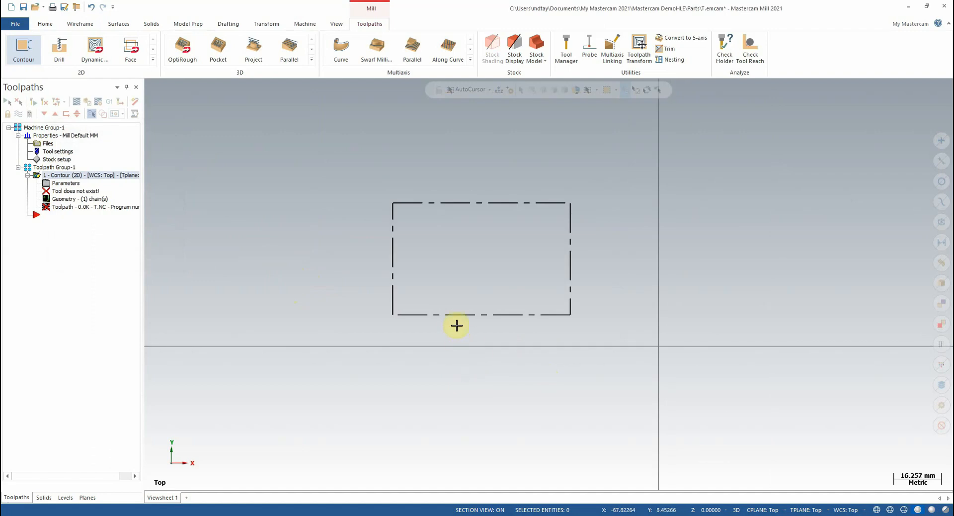